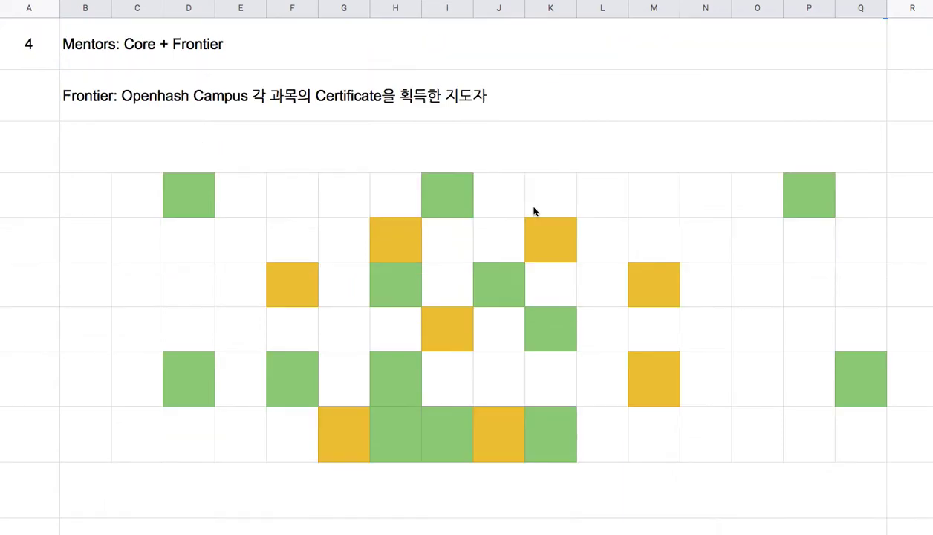
Merge the two empty cells in columns B and C beside the grid's first green square
{"action": "scroll", "coordinate": [535, 211], "scroll_direction": "down", "scroll_amount": 3}
{"action": "left_click", "coordinate": [457, 349]}
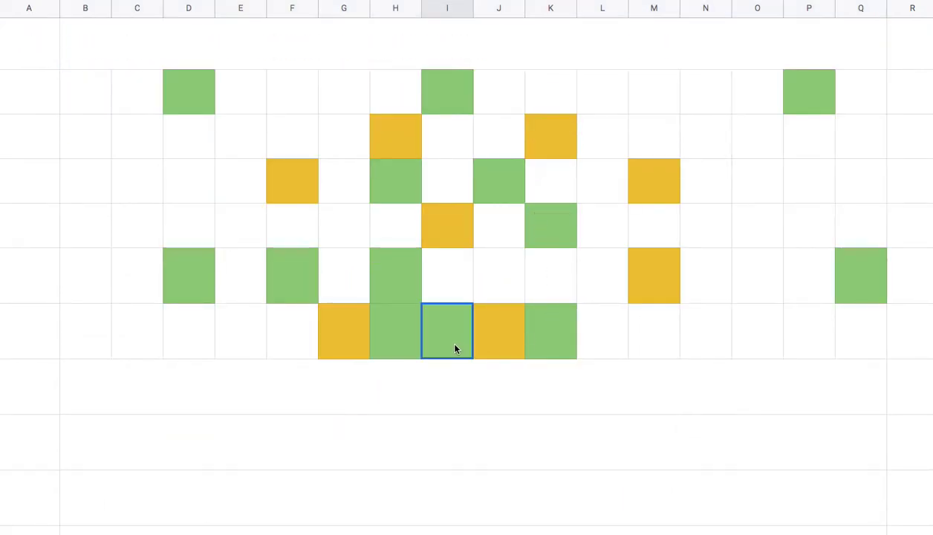
{"action": "left_click", "coordinate": [186, 89]}
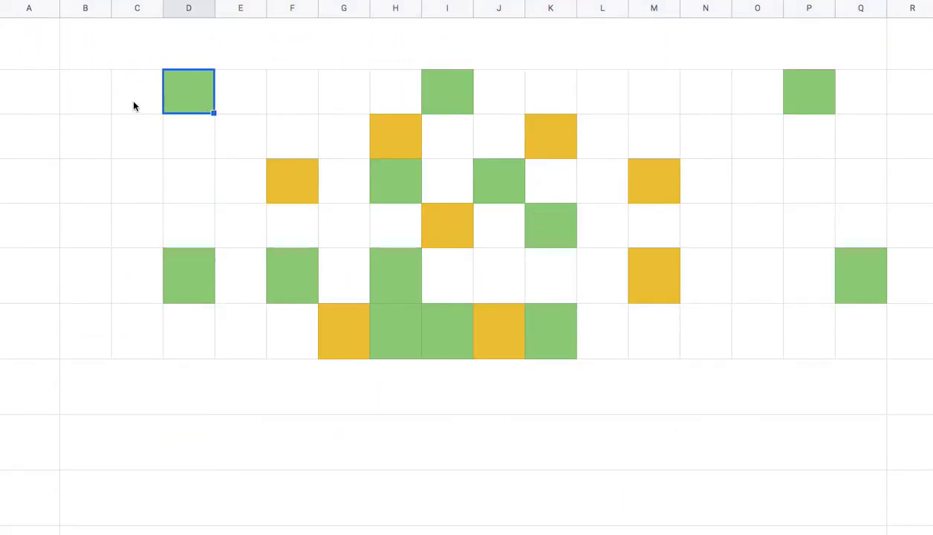
{"action": "left_click_drag", "start_coordinate": [87, 93], "coordinate": [137, 96]}
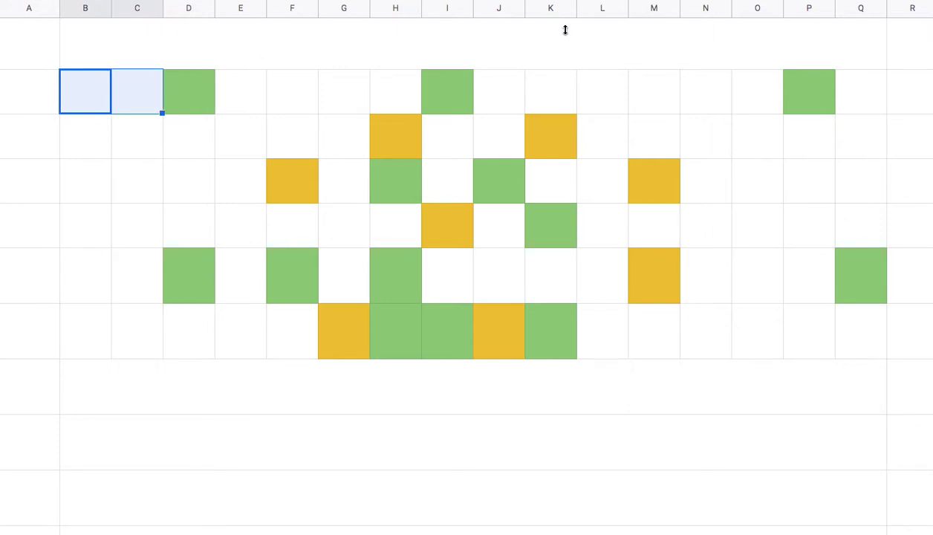
{"action": "left_click", "coordinate": [624, 9]}
Label the merged cell beside the first green square "Student"
{"action": "type", "text": "gkr"}
{"action": "key", "text": "BackSpace"}
{"action": "key", "text": "BackSpace"}
{"action": "key", "text": "BackSpace"}
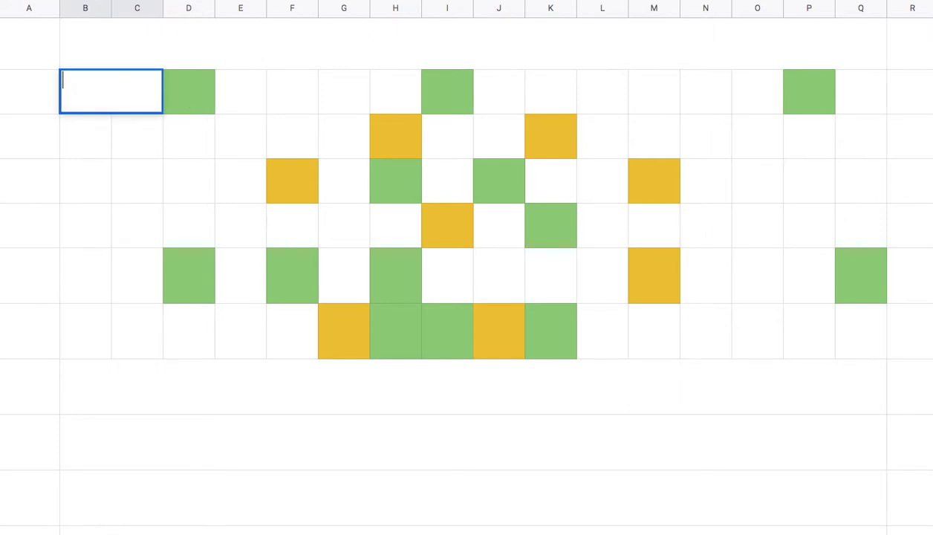
{"action": "type", "text": "s"}
{"action": "key", "text": "BackSpace"}
{"action": "type", "text": "Studen"}
{"action": "key", "text": "BackSpace"}
{"action": "type", "text": "ent"}
{"action": "left_click", "coordinate": [187, 103]}
Merge the column D and E cells beside the yellow square in column F and label them "Mentor"
{"action": "left_click", "coordinate": [436, 100]}
{"action": "left_click", "coordinate": [490, 178]}
{"action": "left_click", "coordinate": [293, 188]}
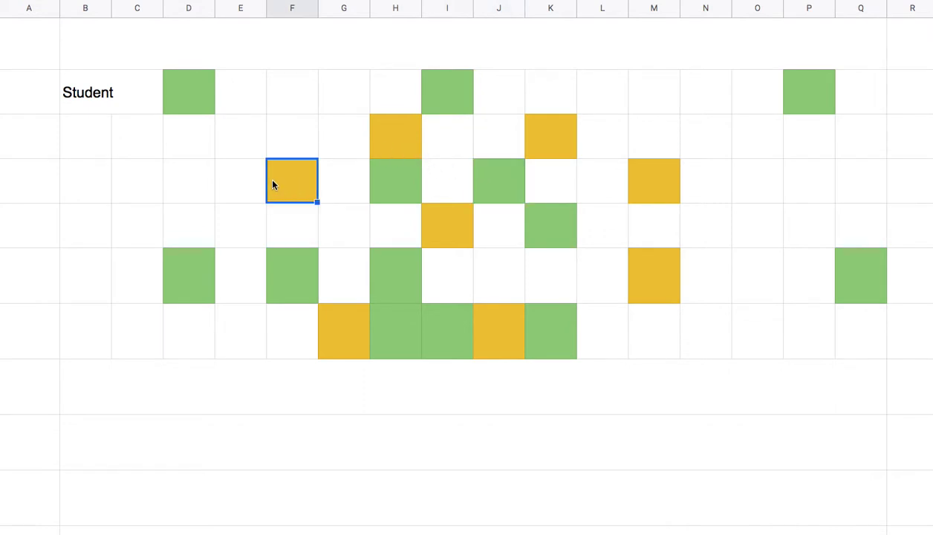
{"action": "left_click_drag", "start_coordinate": [187, 196], "coordinate": [244, 189]}
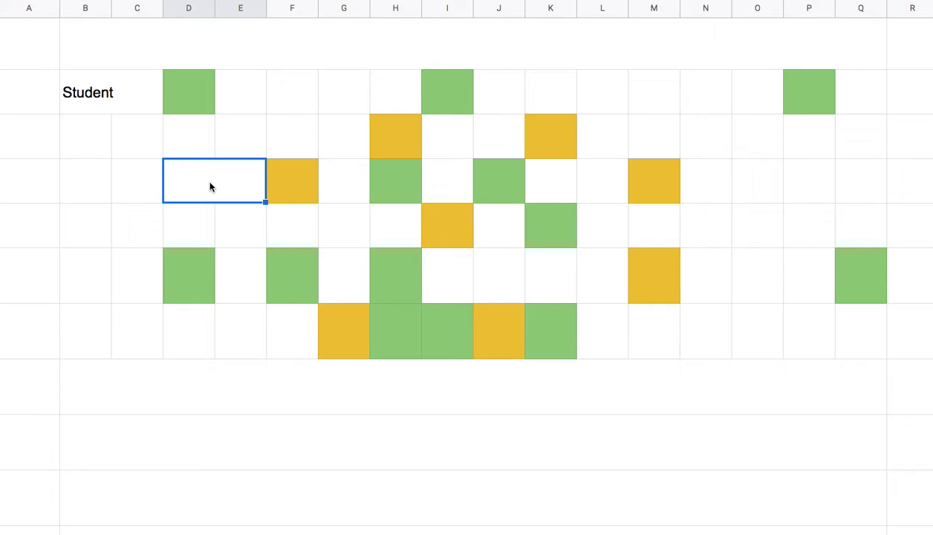
{"action": "type", "text": "Mentor"}
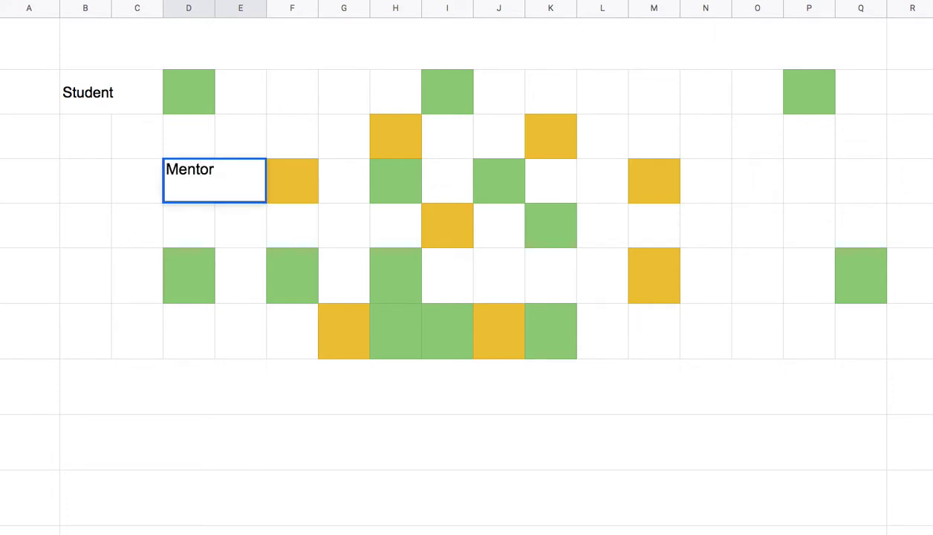
{"action": "left_click", "coordinate": [124, 202]}
Examine the yellow mentor squares and green student squares, and the full extent of the grid
{"action": "left_click", "coordinate": [277, 190]}
{"action": "left_click", "coordinate": [377, 149]}
{"action": "left_click", "coordinate": [551, 136]}
{"action": "left_click", "coordinate": [183, 83]}
{"action": "left_click", "coordinate": [439, 99]}
{"action": "left_click", "coordinate": [395, 180]}
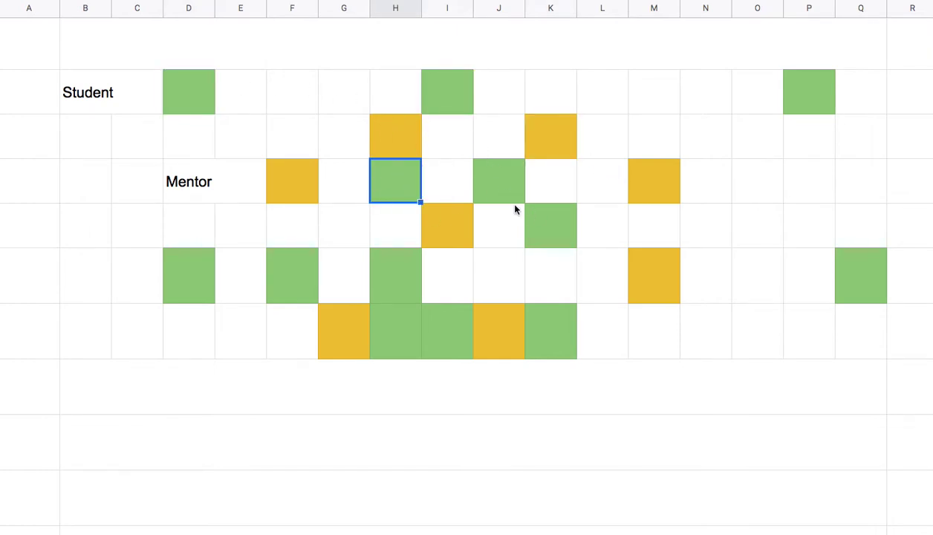
{"action": "left_click_drag", "start_coordinate": [156, 94], "coordinate": [884, 335]}
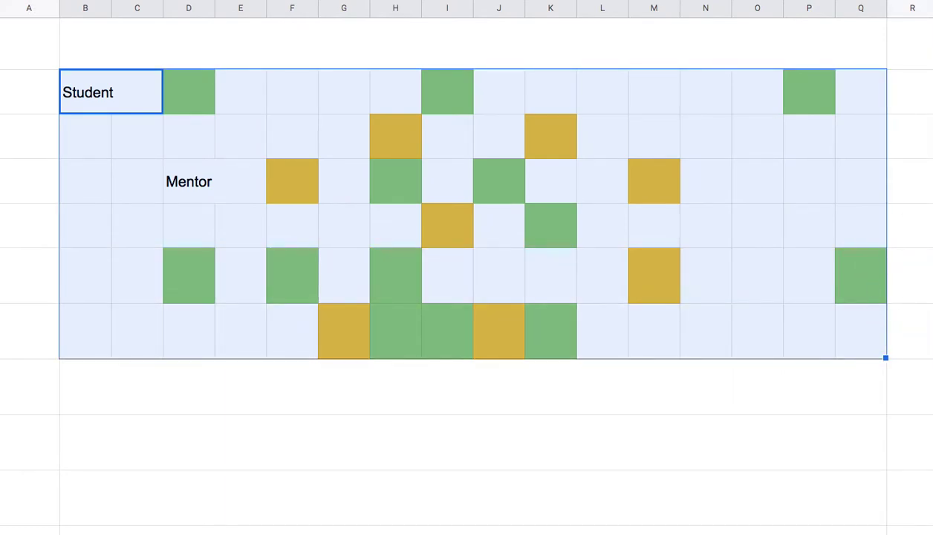
Reword the start of item 2 in the list above the grid from "Schools" to "A School"
{"action": "scroll", "coordinate": [467, 298], "scroll_direction": "up", "scroll_amount": 5}
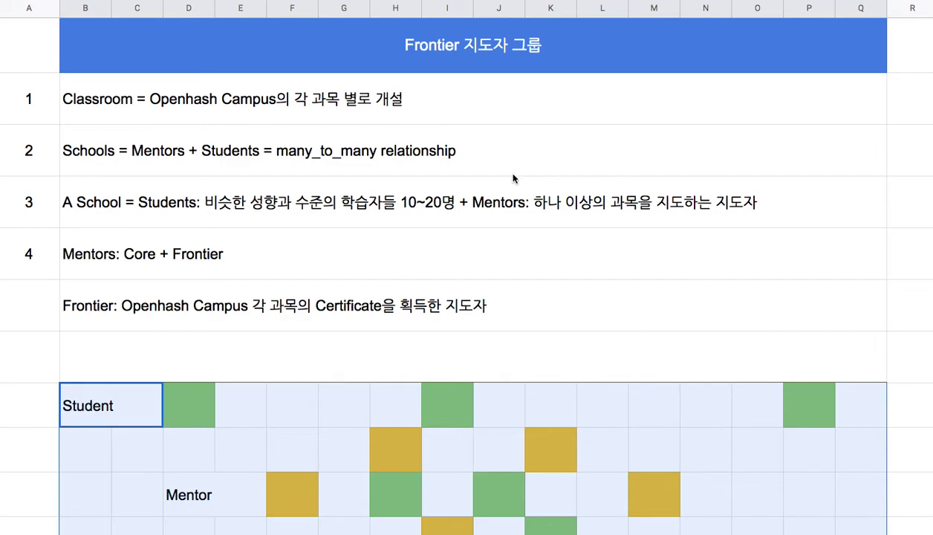
{"action": "double_click", "coordinate": [219, 157]}
{"action": "left_click_drag", "start_coordinate": [138, 139], "coordinate": [471, 127]}
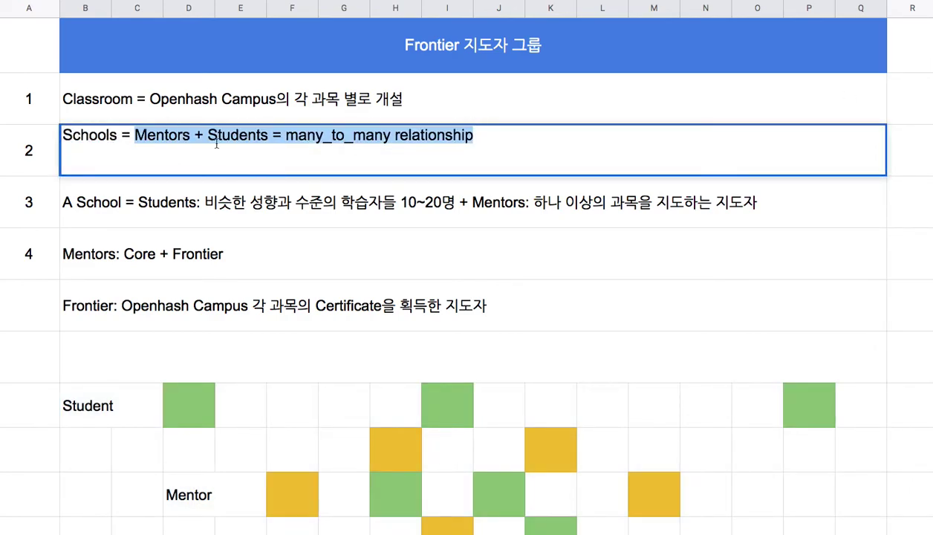
{"action": "left_click", "coordinate": [117, 140]}
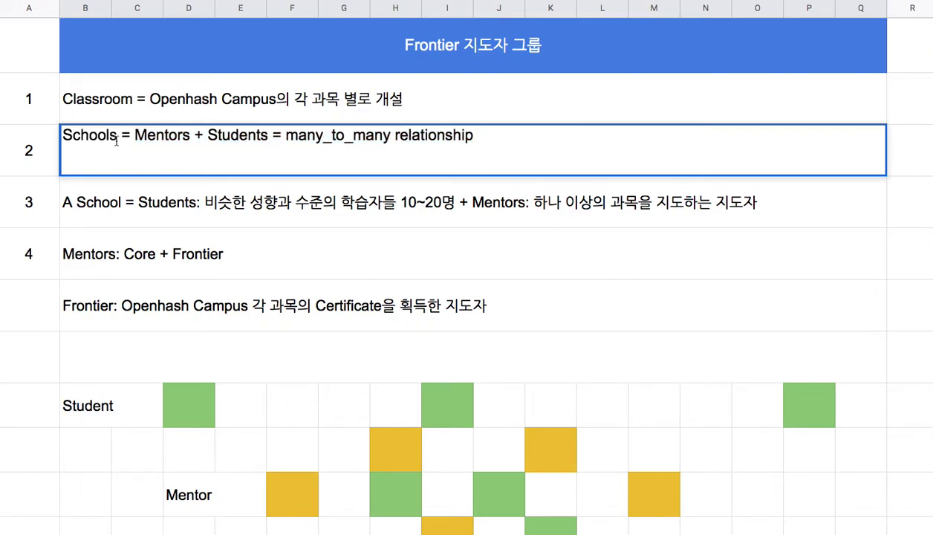
{"action": "key", "text": "BackSpace"}
{"action": "key", "text": "Left"}
{"action": "key", "text": "Left"}
{"action": "key", "text": "Left"}
{"action": "key", "text": "Left"}
{"action": "key", "text": "Left"}
{"action": "key", "text": "Left"}
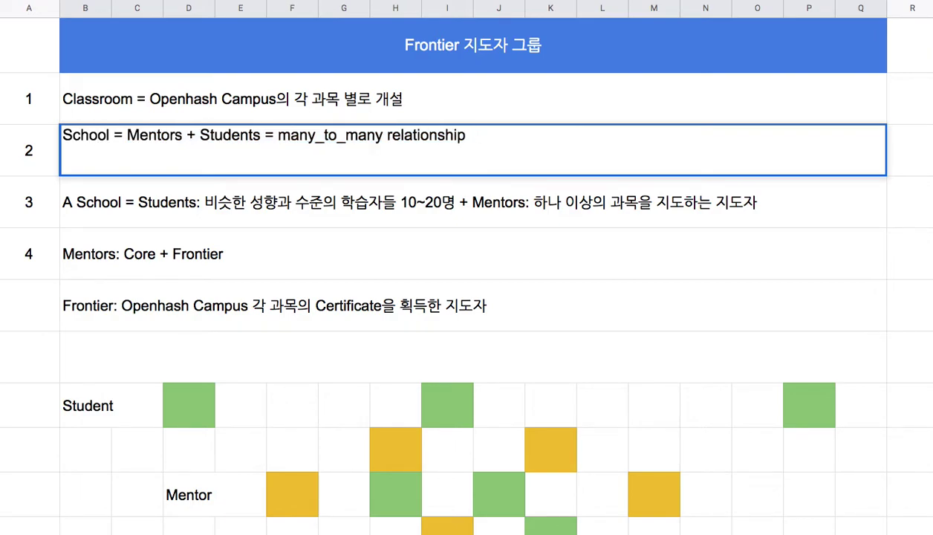
{"action": "type", "text": "A"}
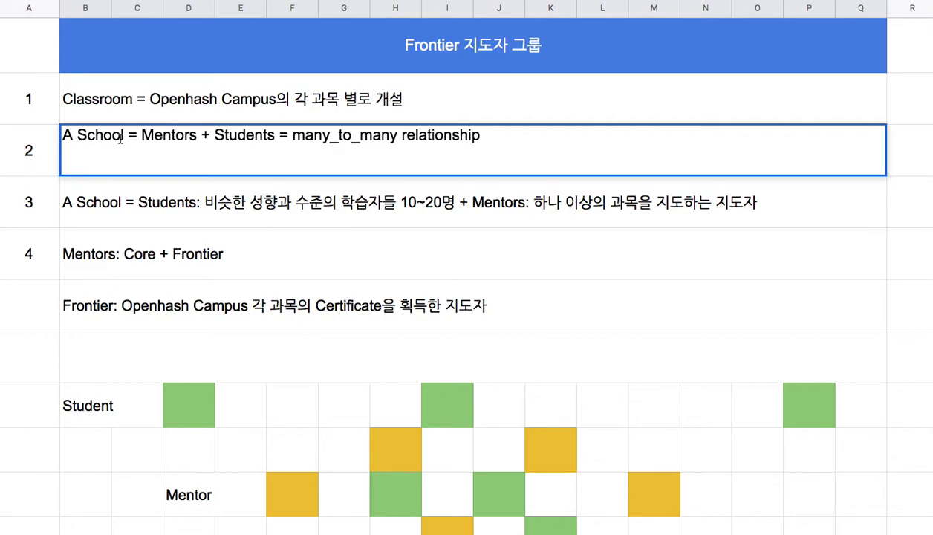
{"action": "left_click_drag", "start_coordinate": [141, 135], "coordinate": [263, 135]}
{"action": "left_click", "coordinate": [170, 110]}
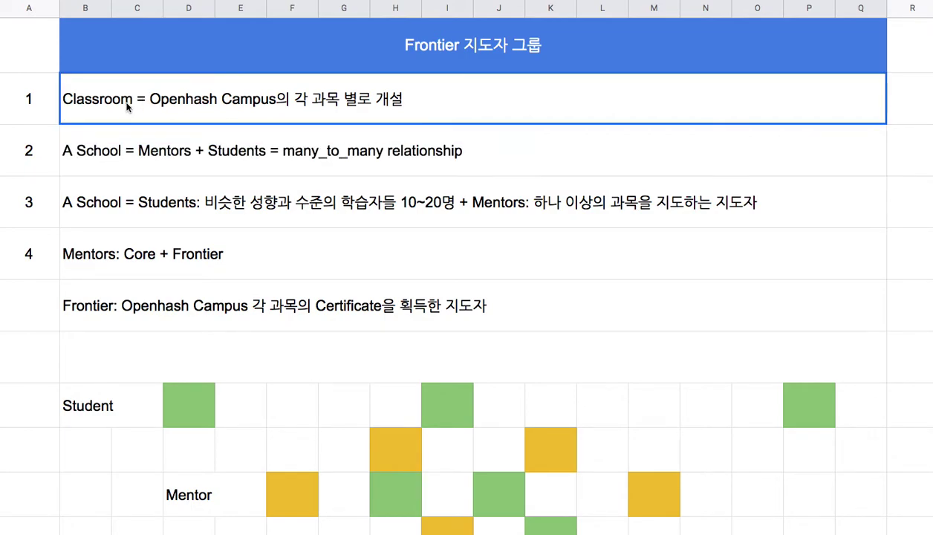
{"action": "left_click_drag", "start_coordinate": [171, 99], "coordinate": [182, 146]}
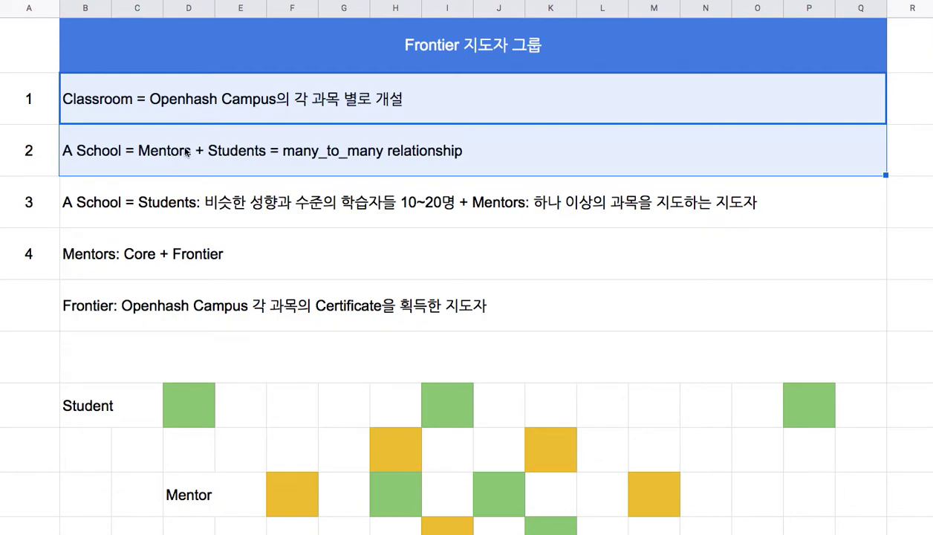
{"action": "left_click_drag", "start_coordinate": [298, 114], "coordinate": [242, 151]}
Enter "1) 원격 비접촉 교육 인프라" in the merged row directly below the colored grid
{"action": "scroll", "coordinate": [230, 147], "scroll_direction": "down", "scroll_amount": 5}
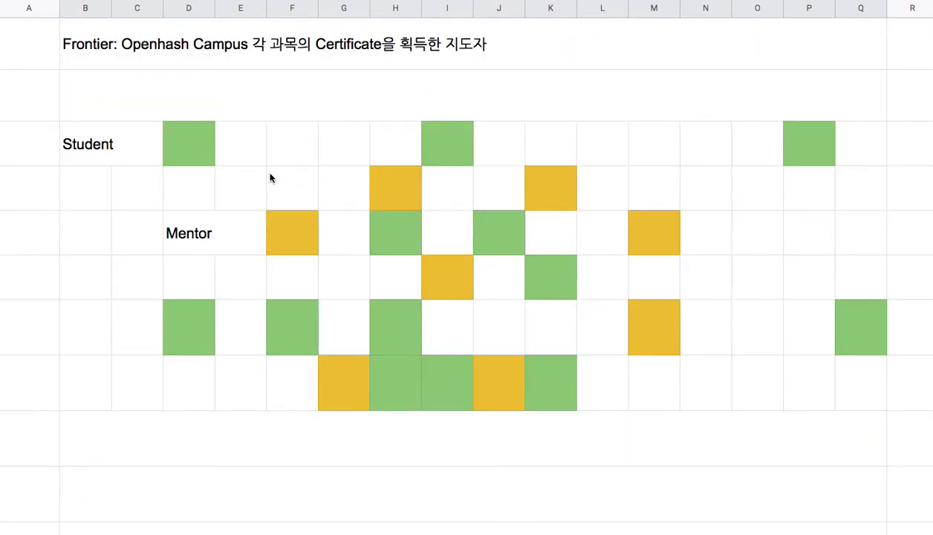
{"action": "left_click", "coordinate": [206, 446]}
{"action": "type", "text": "1"}
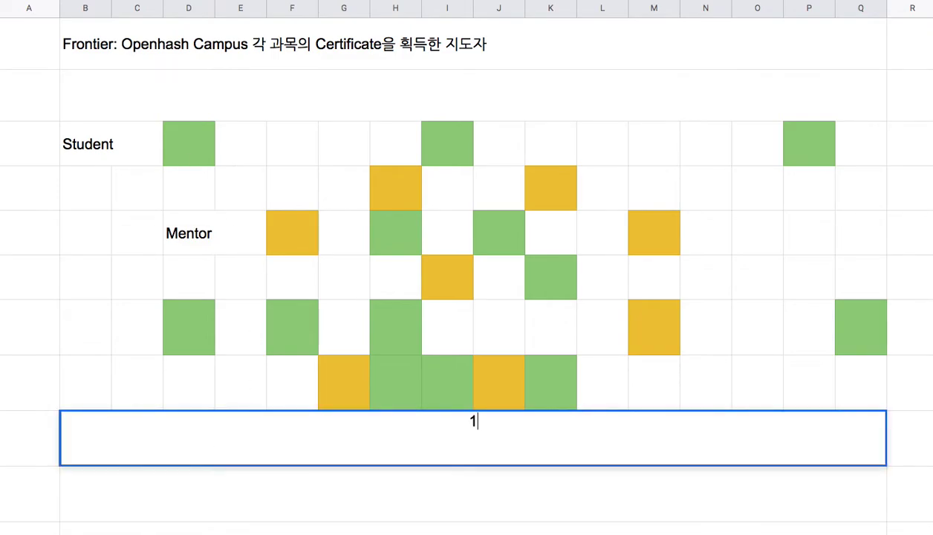
{"action": "type", "text": ") dn"}
{"action": "key", "text": "BackSpace"}
{"action": "key", "text": "BackSpace"}
{"action": "type", "text": "원격 비접촉"}
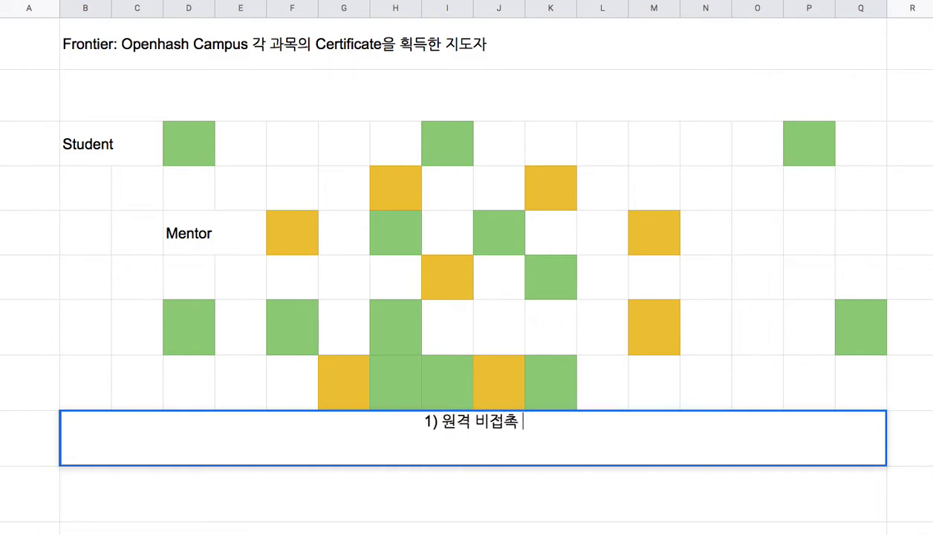
{"action": "type", "text": " 교육 인프라"}
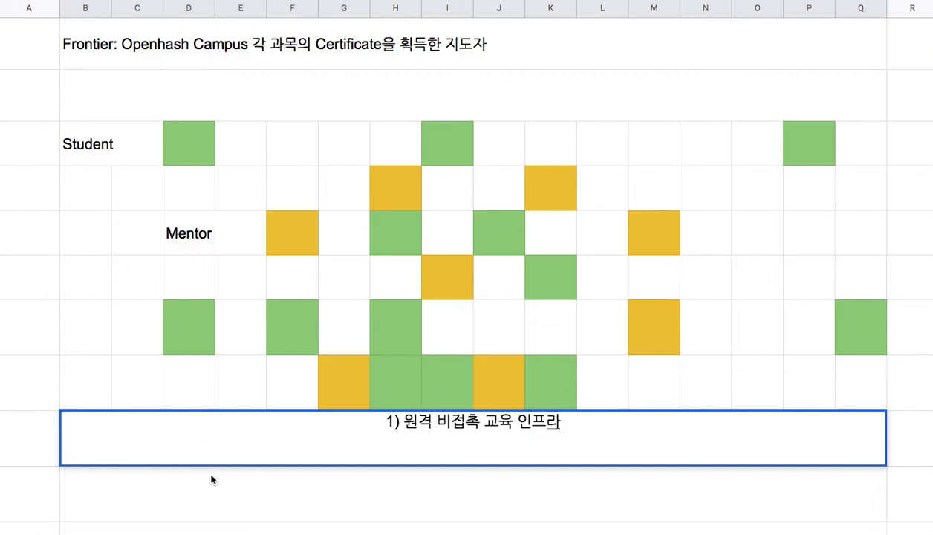
{"action": "key", "text": "Return"}
Left-align the text of the new item 1 row below the grid
{"action": "scroll", "coordinate": [212, 479], "scroll_direction": "down", "scroll_amount": 5}
{"action": "left_click", "coordinate": [435, 190]}
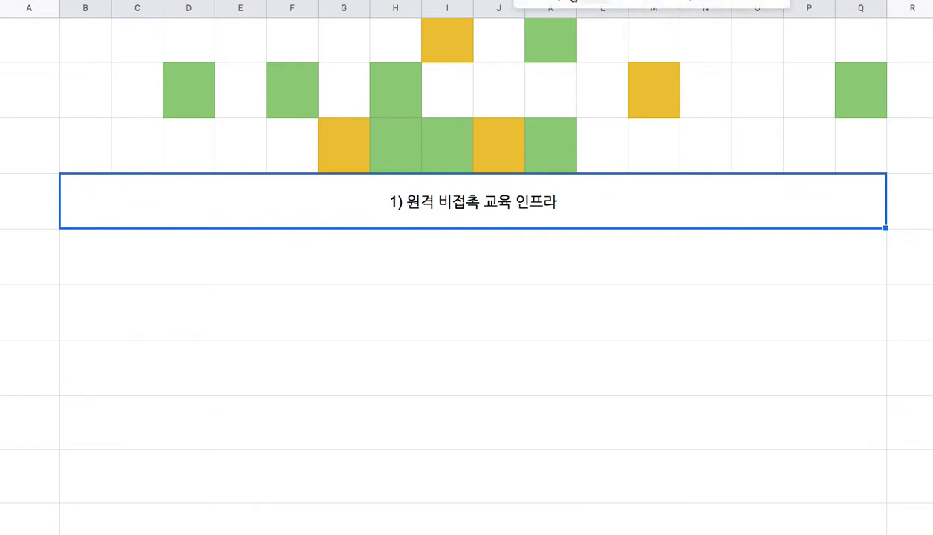
{"action": "left_click", "coordinate": [524, 2]}
{"action": "left_click", "coordinate": [525, 21]}
Fill the left-aligned item 1 row down over the empty rows beneath it and clear the copied text
{"action": "left_click_drag", "start_coordinate": [886, 227], "coordinate": [851, 469]}
{"action": "left_click_drag", "start_coordinate": [676, 410], "coordinate": [676, 409]}
{"action": "left_click_drag", "start_coordinate": [518, 262], "coordinate": [573, 466]}
{"action": "key", "text": "Delete"}
Enter "2) 글로벌 인프라" in the row under item 1
{"action": "left_click", "coordinate": [405, 269]}
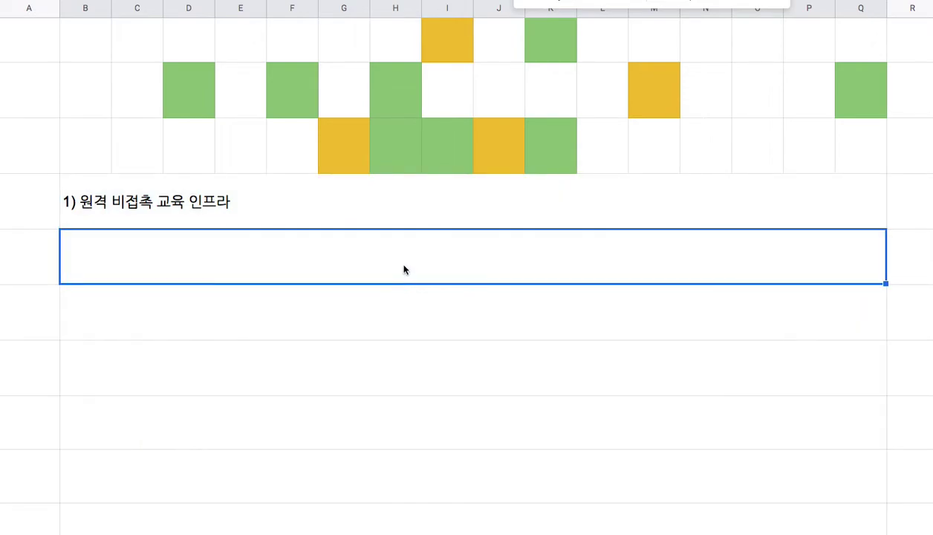
{"action": "type", "text": "2) "}
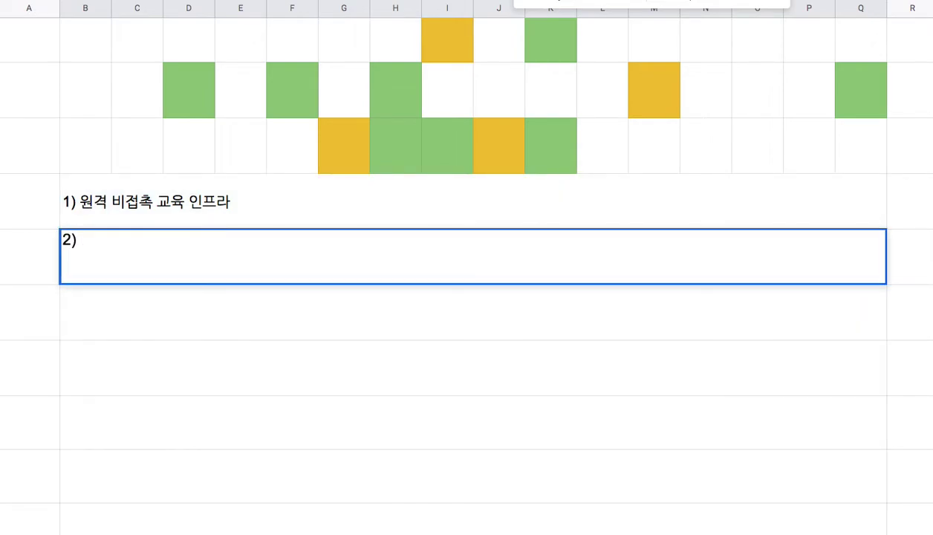
{"action": "type", "text": "글로벌 "}
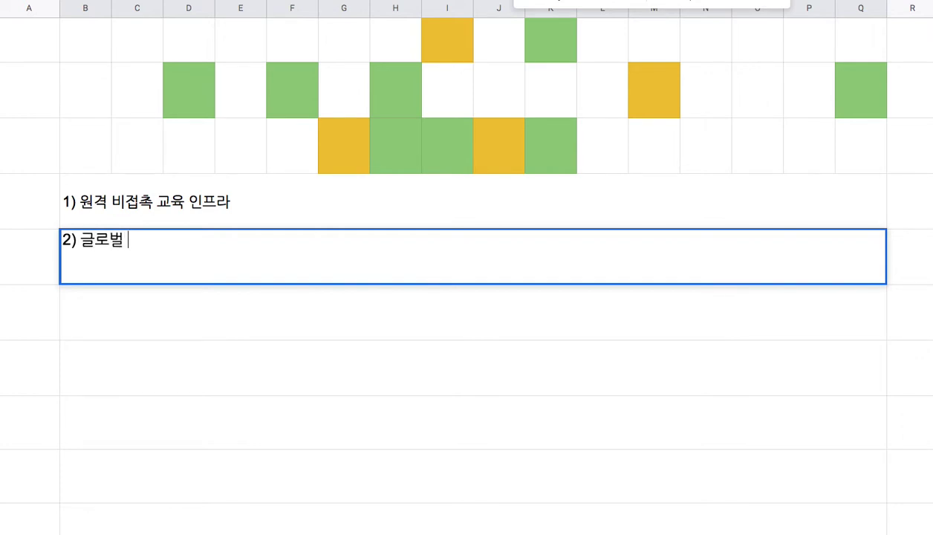
{"action": "type", "text": "인프라"}
{"action": "left_click", "coordinate": [661, 168]}
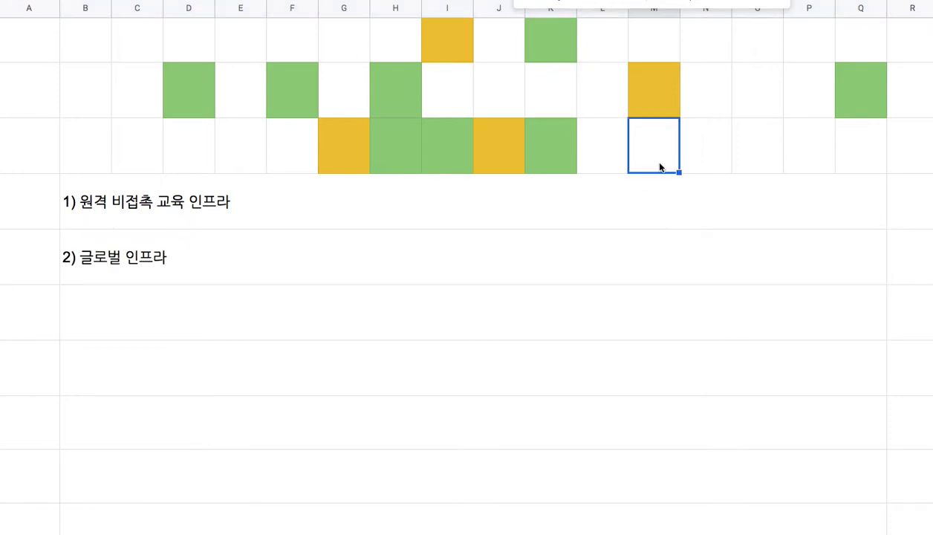
Examine how the green student squares and yellow mentor squares are distributed across the grid
{"action": "scroll", "coordinate": [928, 94], "scroll_direction": "up", "scroll_amount": 5}
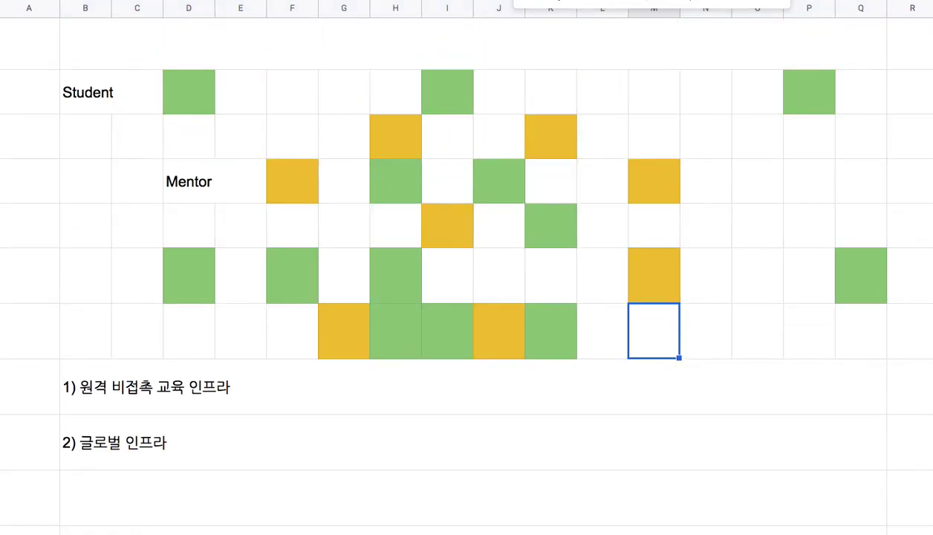
{"action": "left_click_drag", "start_coordinate": [149, 89], "coordinate": [848, 327]}
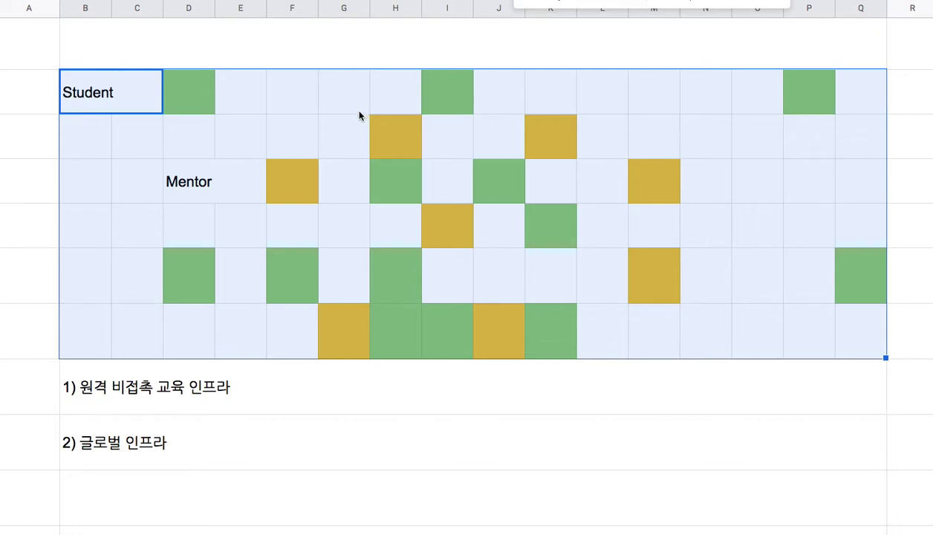
{"action": "left_click", "coordinate": [205, 99]}
{"action": "left_click", "coordinate": [424, 97], "text": "super"}
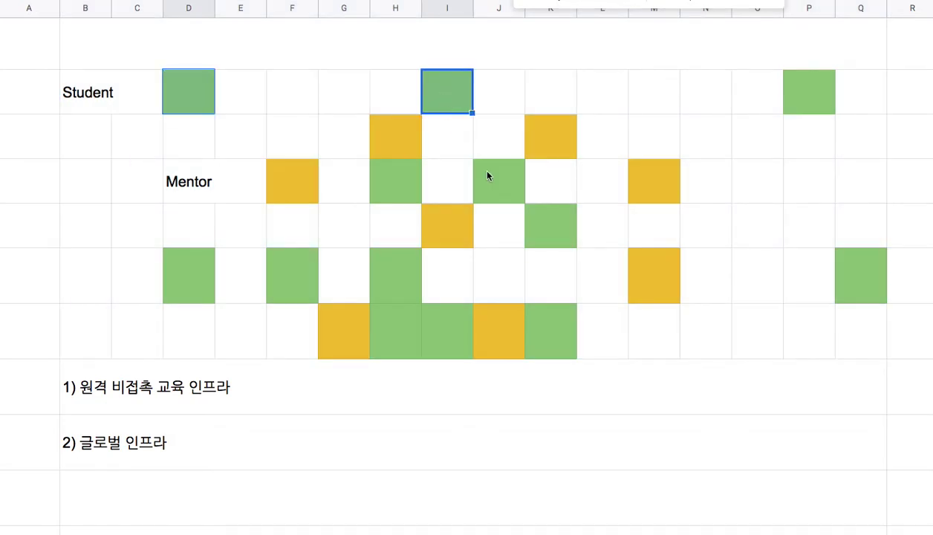
{"action": "left_click", "coordinate": [294, 177]}
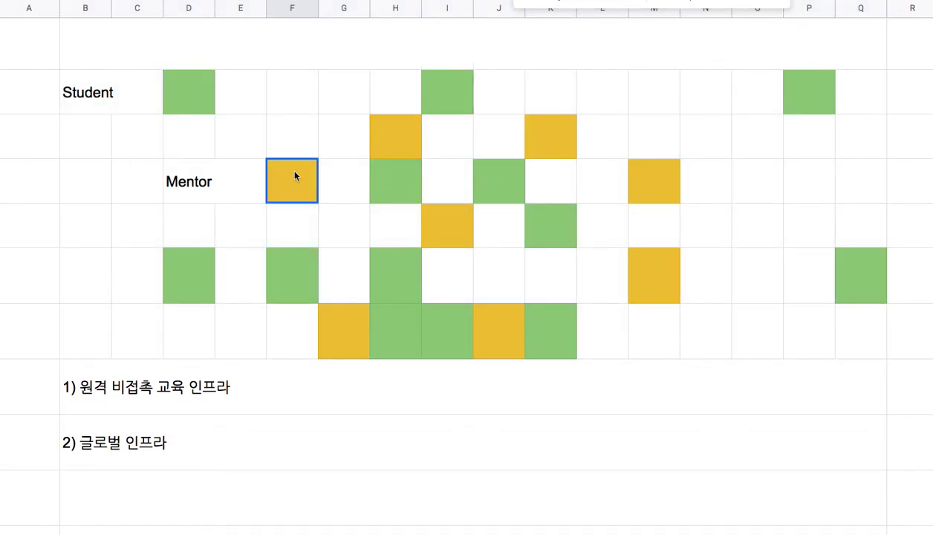
{"action": "left_click", "coordinate": [460, 232], "text": "super"}
{"action": "left_click", "coordinate": [459, 97]}
{"action": "left_click", "coordinate": [510, 179]}
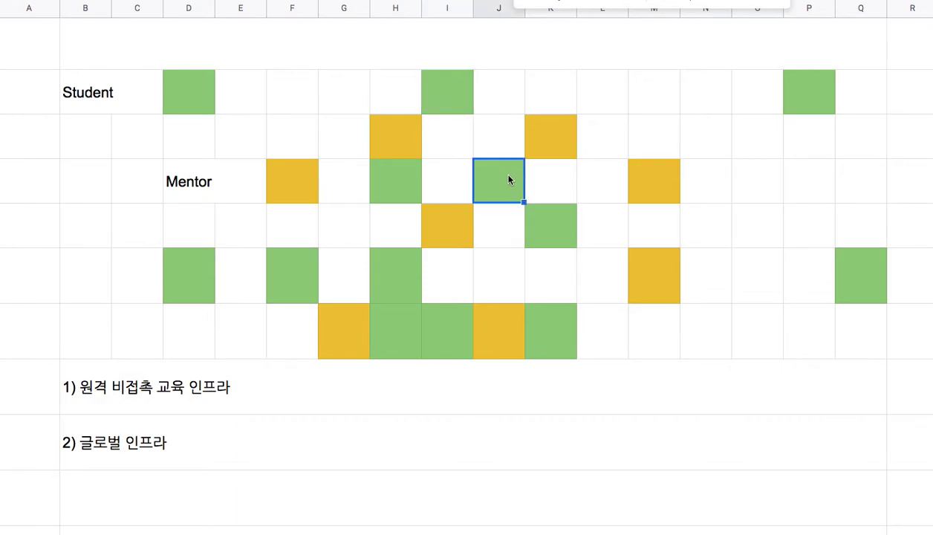
{"action": "left_click_drag", "start_coordinate": [165, 84], "coordinate": [822, 312]}
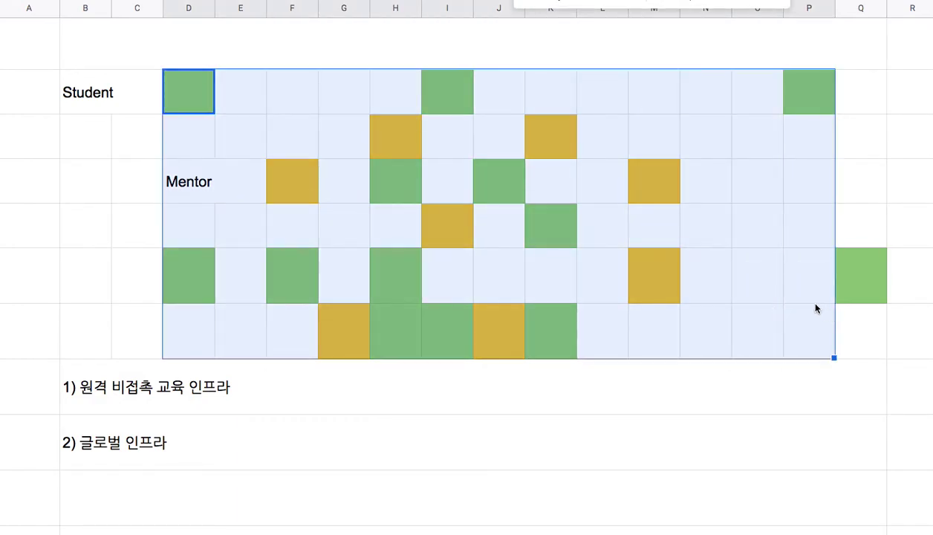
{"action": "right_click", "coordinate": [186, 451]}
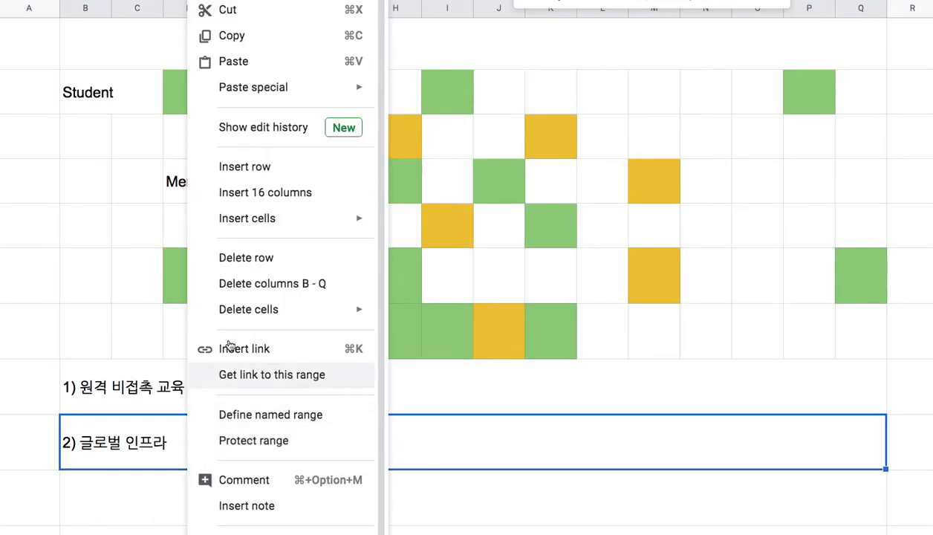
{"action": "left_click", "coordinate": [489, 269]}
{"action": "left_click", "coordinate": [291, 199]}
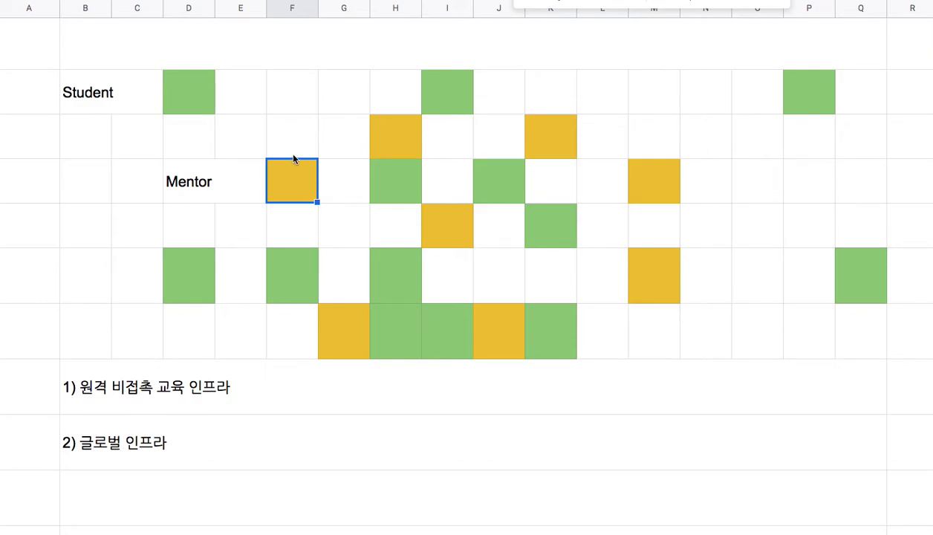
Enter "3) 기존 학교가 수백 명 => School 10명 전후" in the row under item 2
{"action": "scroll", "coordinate": [293, 156], "scroll_direction": "down", "scroll_amount": 1}
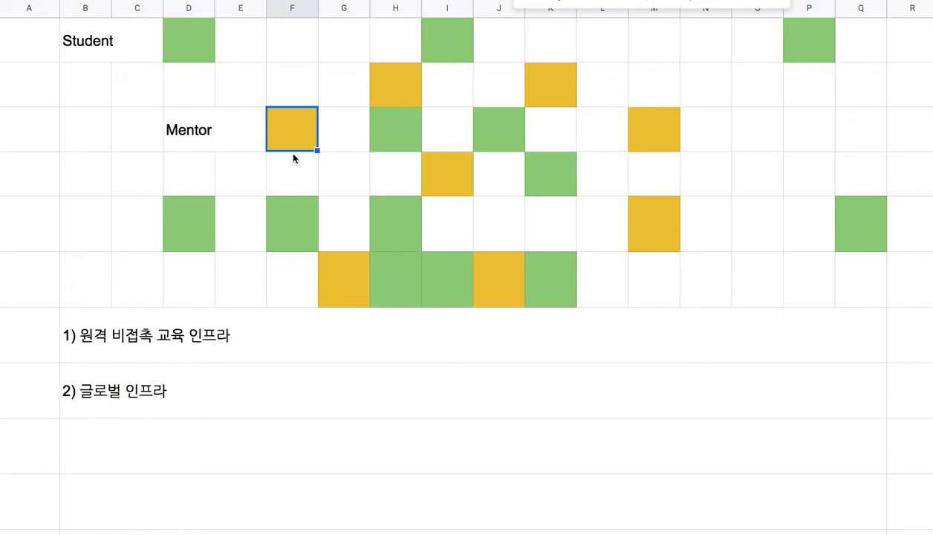
{"action": "left_click", "coordinate": [258, 448]}
{"action": "type", "text": "3) 기존 학ㄱ교가 수백 명"}
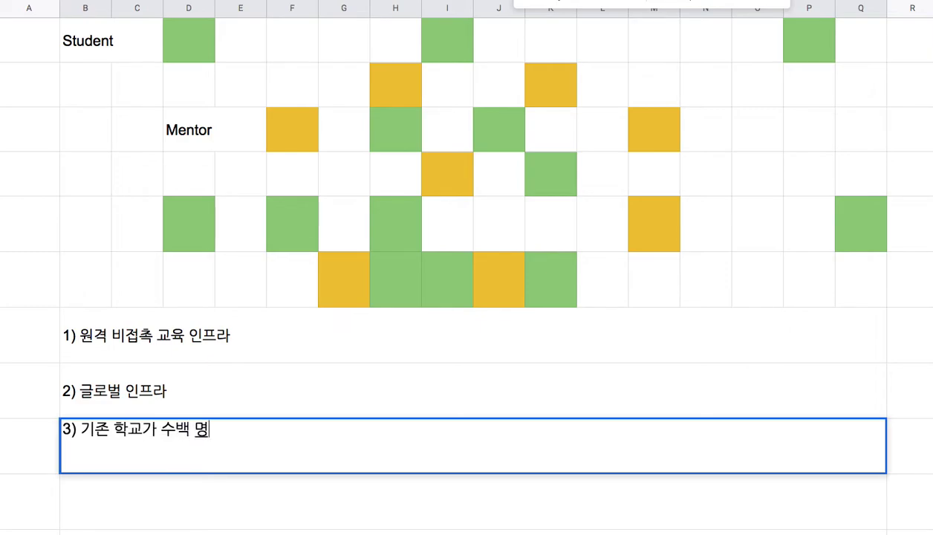
{"action": "type", "text": " => Scho"}
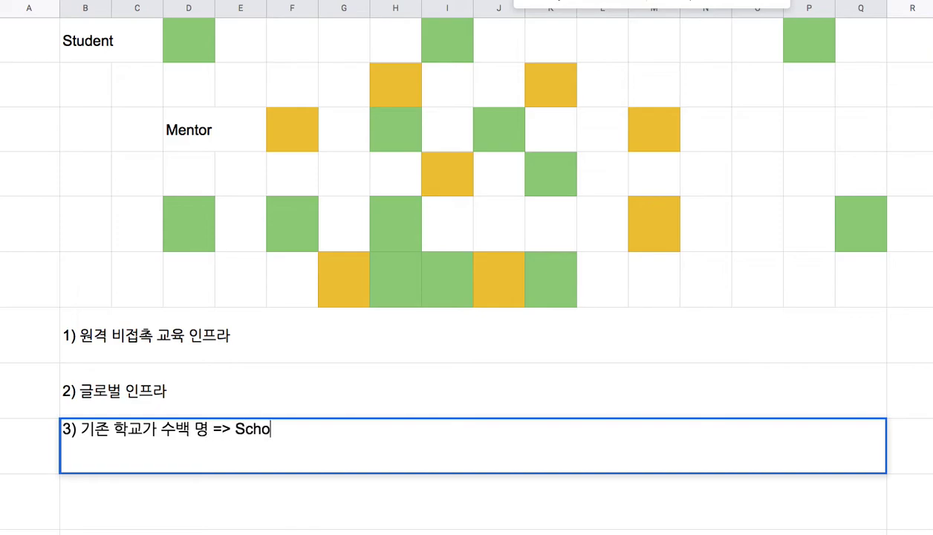
{"action": "type", "text": "ol 10명 전후"}
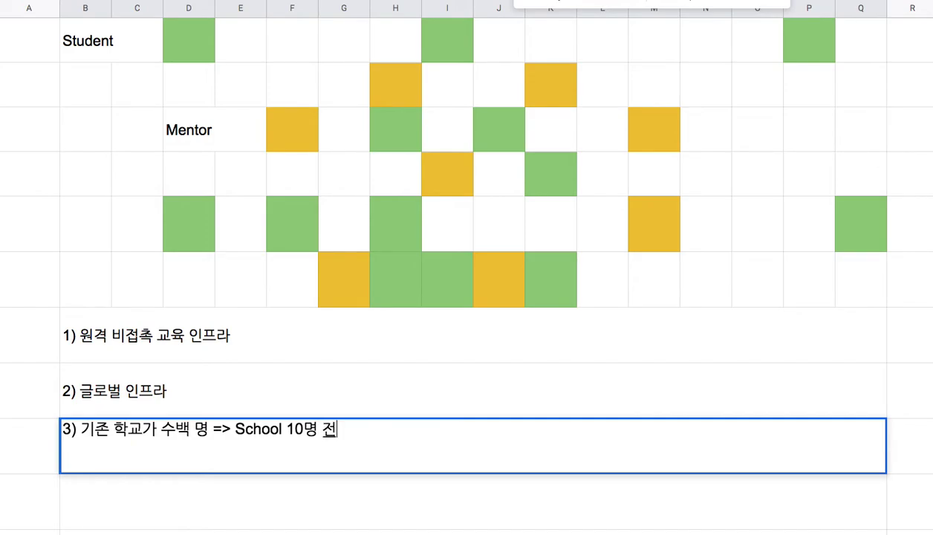
{"action": "left_click_drag", "start_coordinate": [235, 429], "coordinate": [297, 430]}
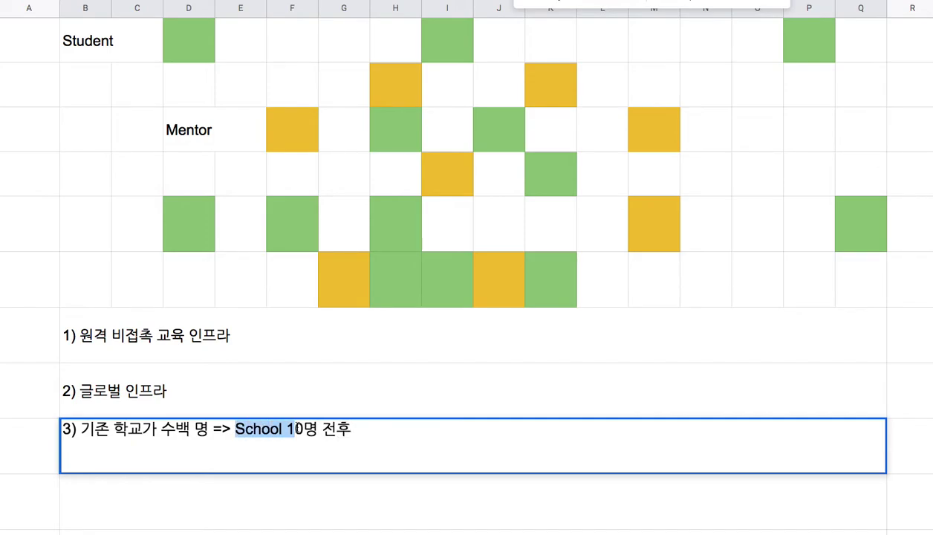
{"action": "left_click", "coordinate": [430, 293]}
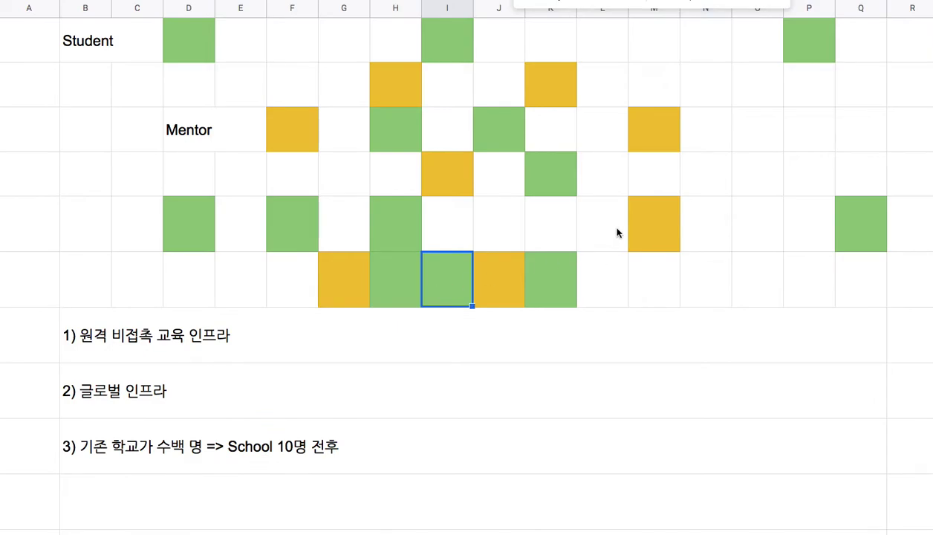
Enter "4) 기존 학교는 교사가 직접 지식을 전수 <=> 지식 전수는 녹화된 영상 + 질의 답변" in the row under item 3
{"action": "scroll", "coordinate": [774, 186], "scroll_direction": "down", "scroll_amount": 3}
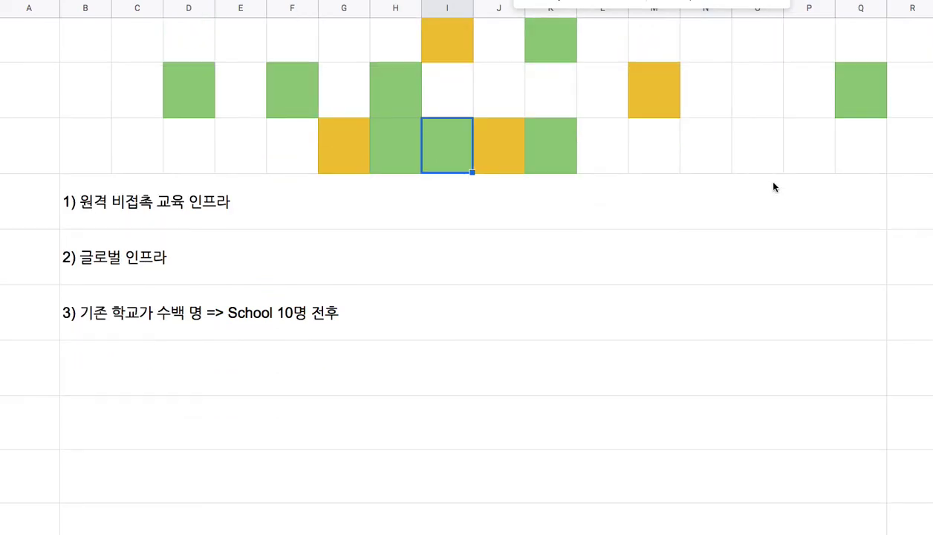
{"action": "left_click", "coordinate": [326, 371]}
{"action": "type", "text": "4"}
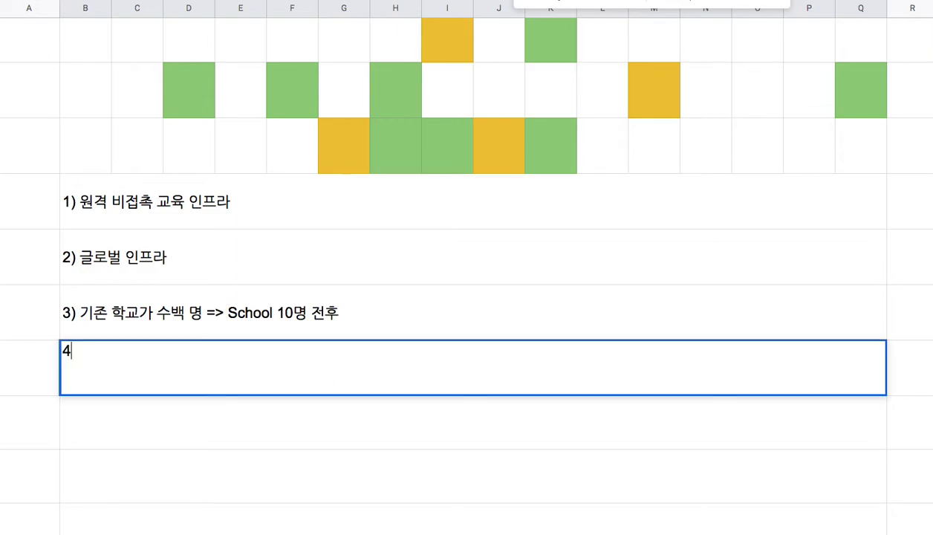
{"action": "type", "text": ") 기존 학교"}
{"action": "type", "text": "는 교사 "}
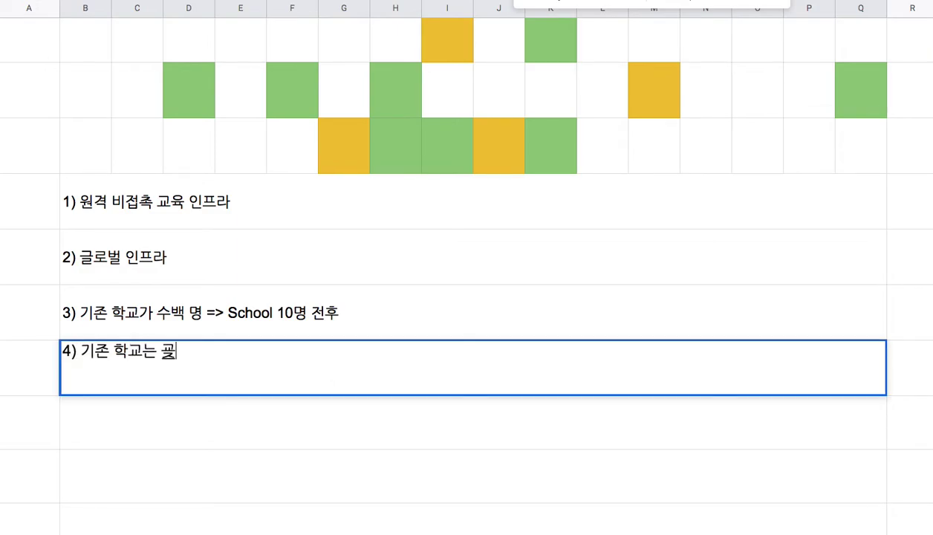
{"action": "type", "text": "가 직접 "}
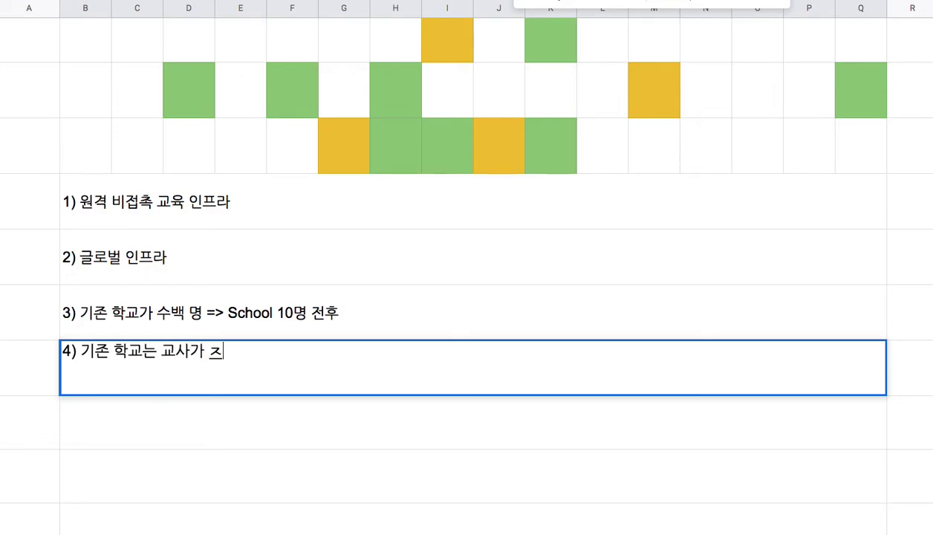
{"action": "type", "text": "지식을 전수"}
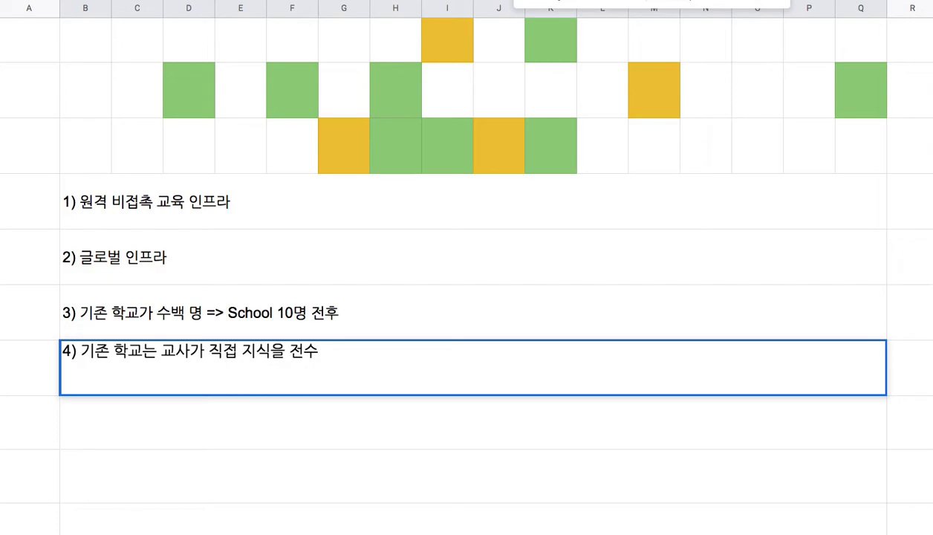
{"action": "type", "text": " <=> 지식 전순"}
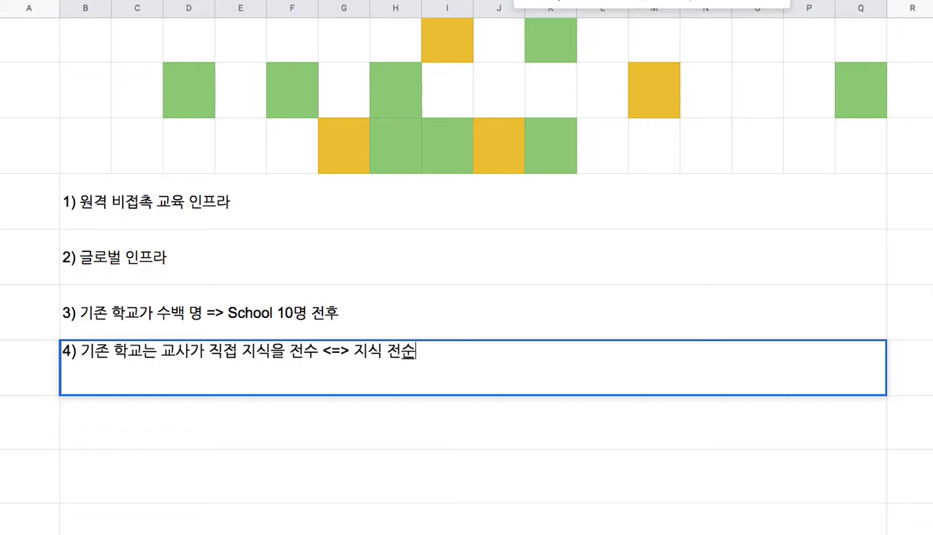
{"action": "type", "text": "는 놐"}
{"action": "type", "text": "된 영상"}
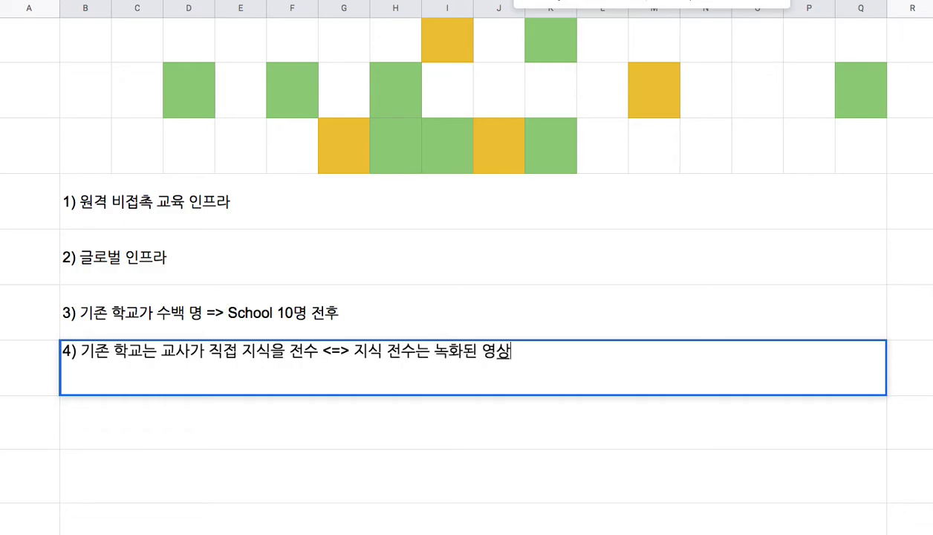
{"action": "type", "text": " + 질의 답ㅂ"}
{"action": "type", "text": "ㅕㄴ"}
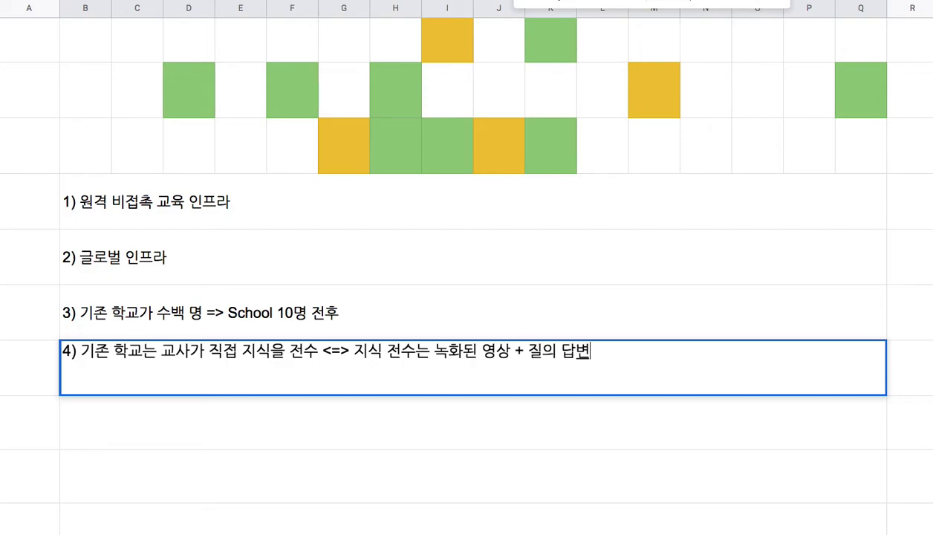
Insert "Mentor는" before "질의 답변" in item 4 and finish editing the row
{"action": "left_click", "coordinate": [529, 351]}
{"action": "type", "text": "Mentor는"}
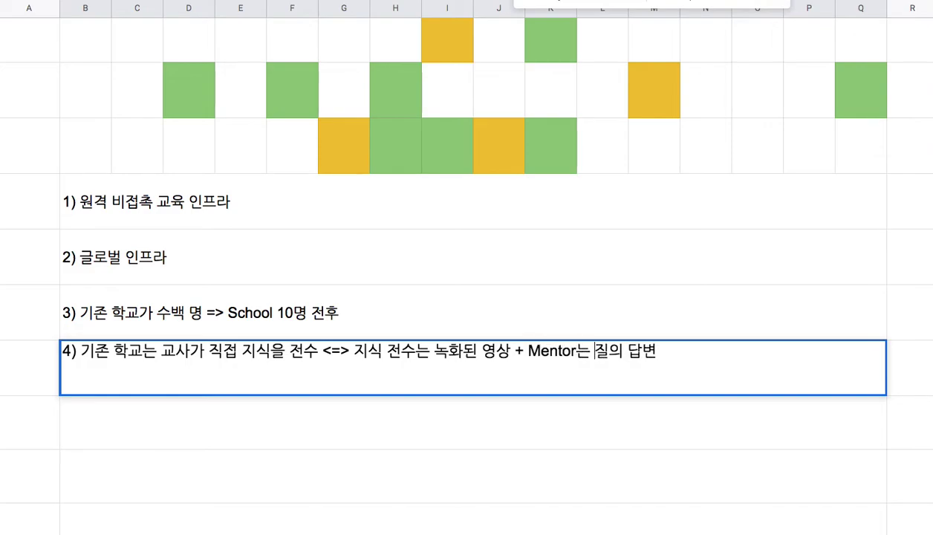
{"action": "left_click_drag", "start_coordinate": [560, 351], "coordinate": [658, 353]}
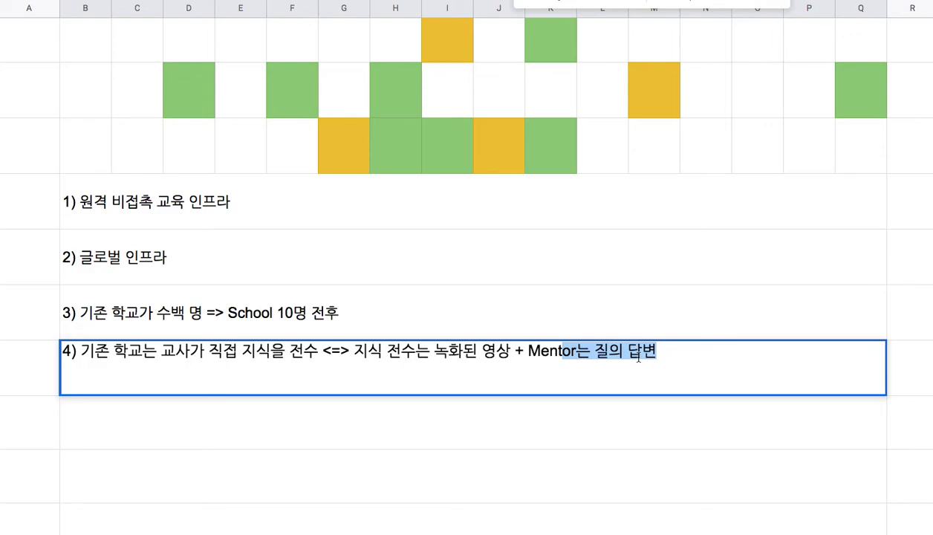
{"action": "left_click_drag", "start_coordinate": [367, 350], "coordinate": [550, 349]}
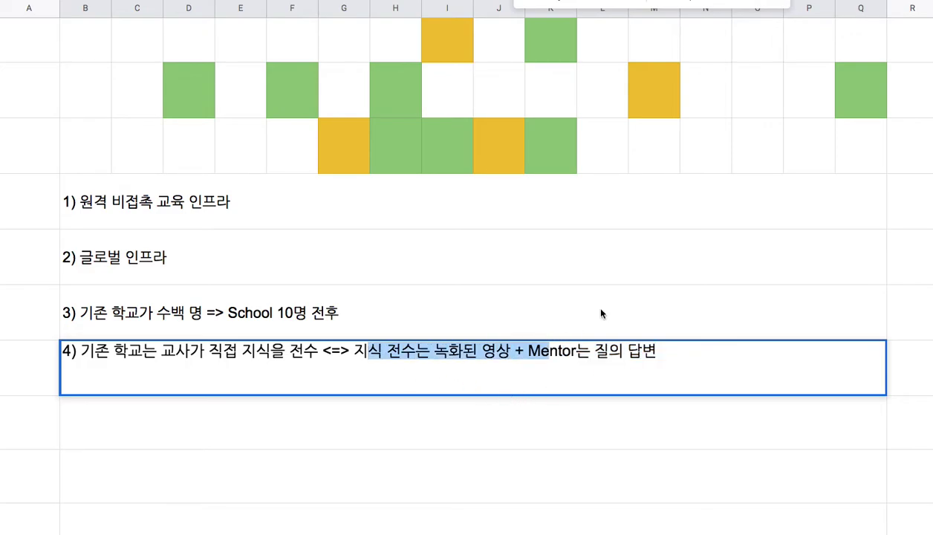
{"action": "left_click", "coordinate": [536, 325]}
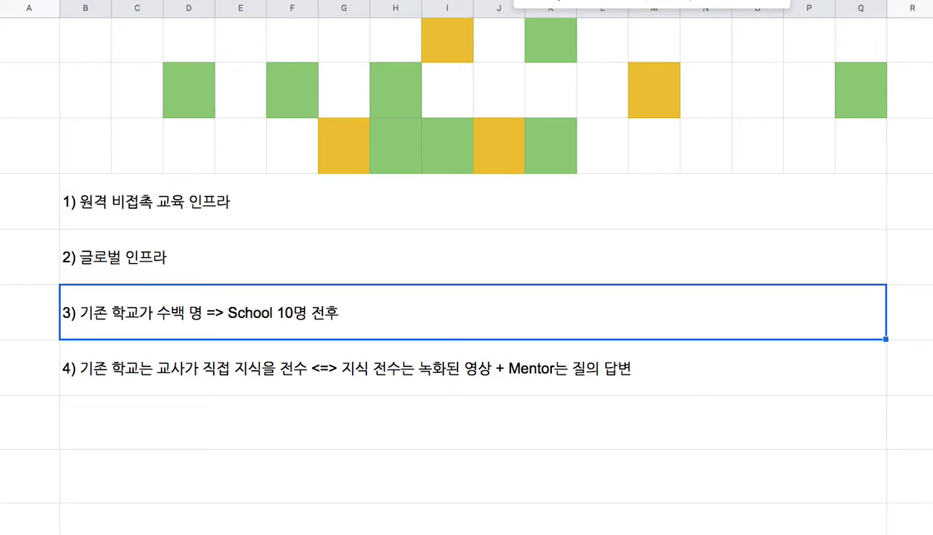
Write "5) 기존 학교는 지식을 각각의 교사에 의존 <=> 지식은 공유" in the row under item 4
{"action": "scroll", "coordinate": [467, 268], "scroll_direction": "up", "scroll_amount": 4}
{"action": "scroll", "coordinate": [466, 267], "scroll_direction": "down", "scroll_amount": 4}
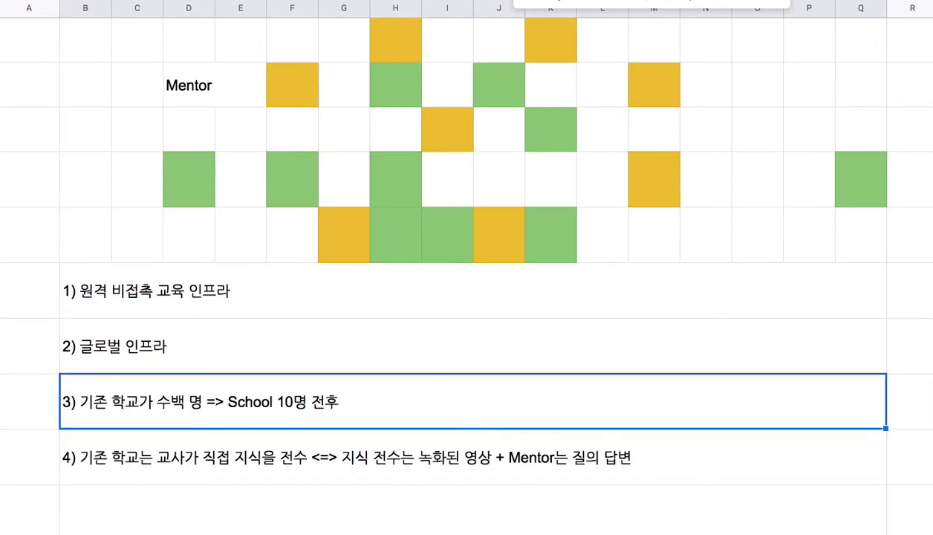
{"action": "left_click", "coordinate": [379, 414]}
{"action": "type", "text": "5) 기존"}
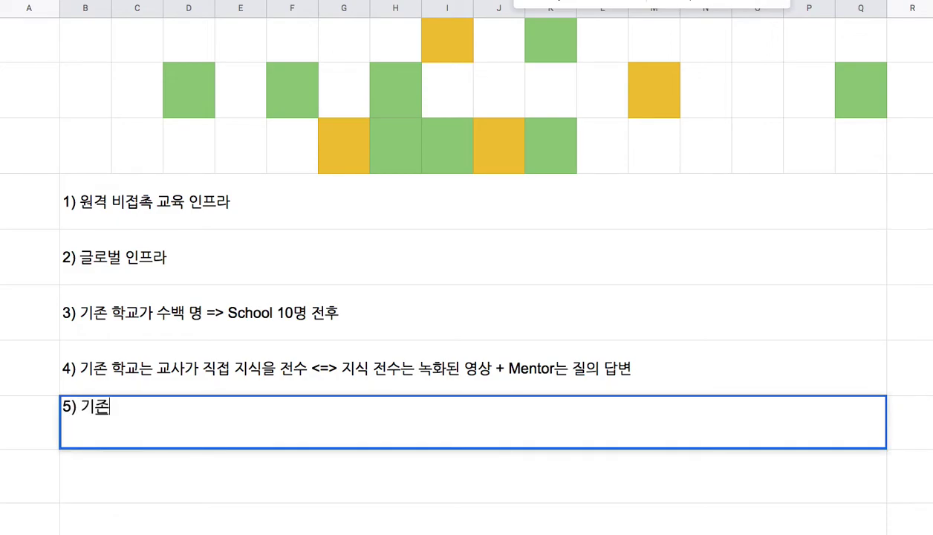
{"action": "type", "text": " 학교는 지식을 각각"}
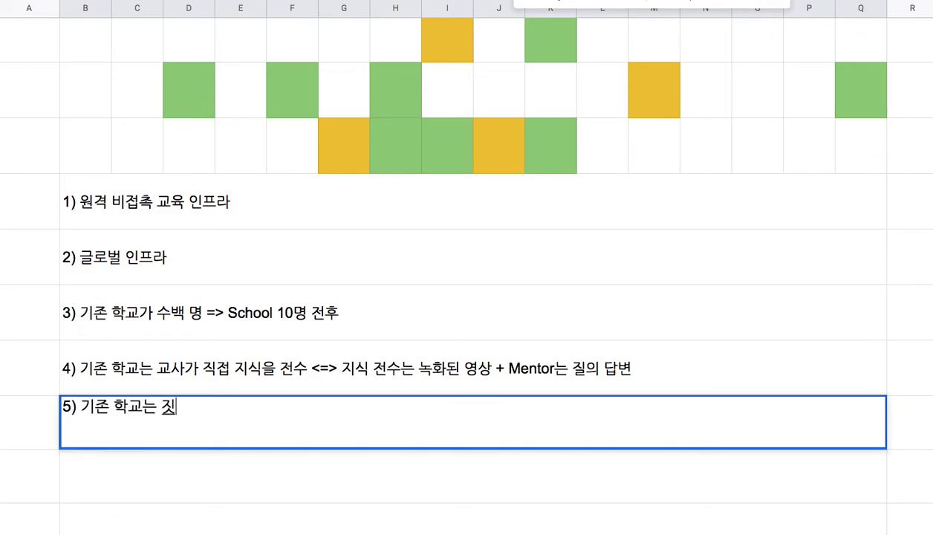
{"action": "type", "text": "의 "}
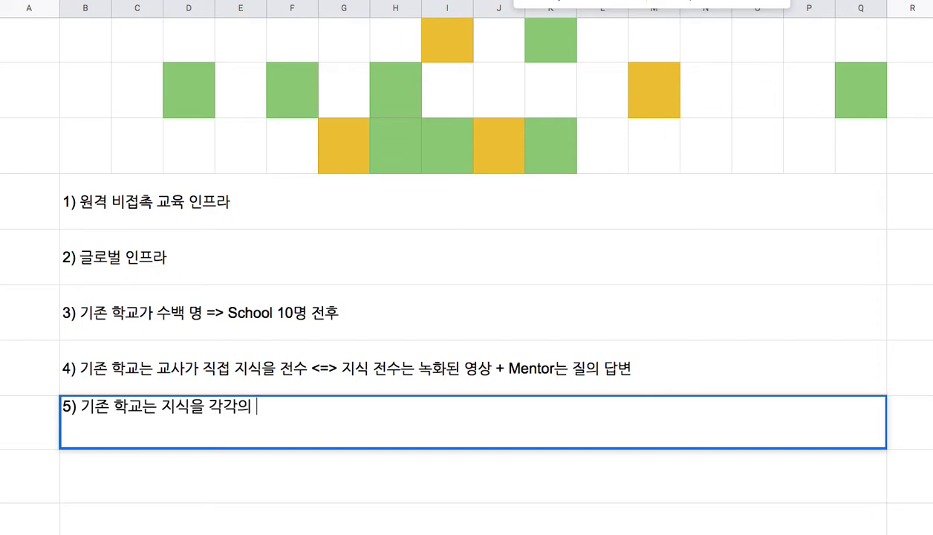
{"action": "type", "text": "교사에 의존 "}
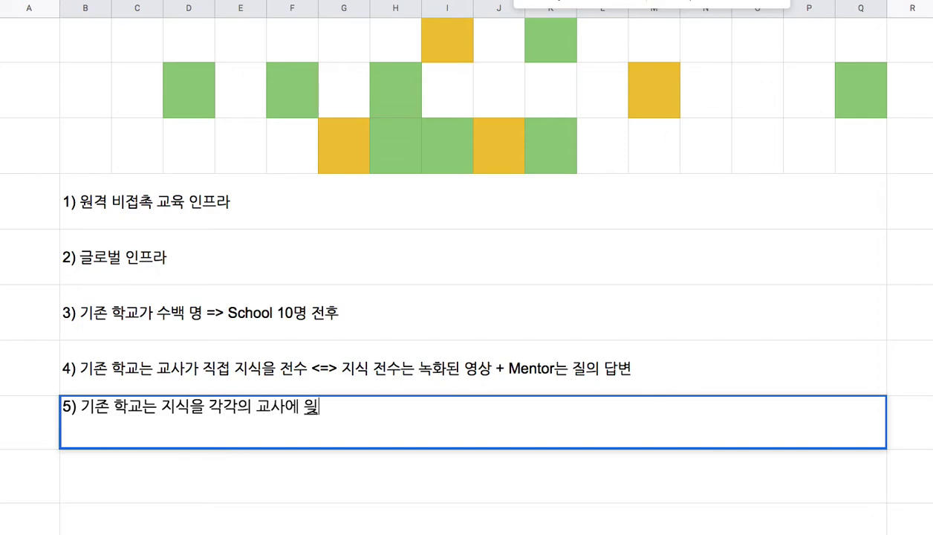
{"action": "type", "text": "<="}
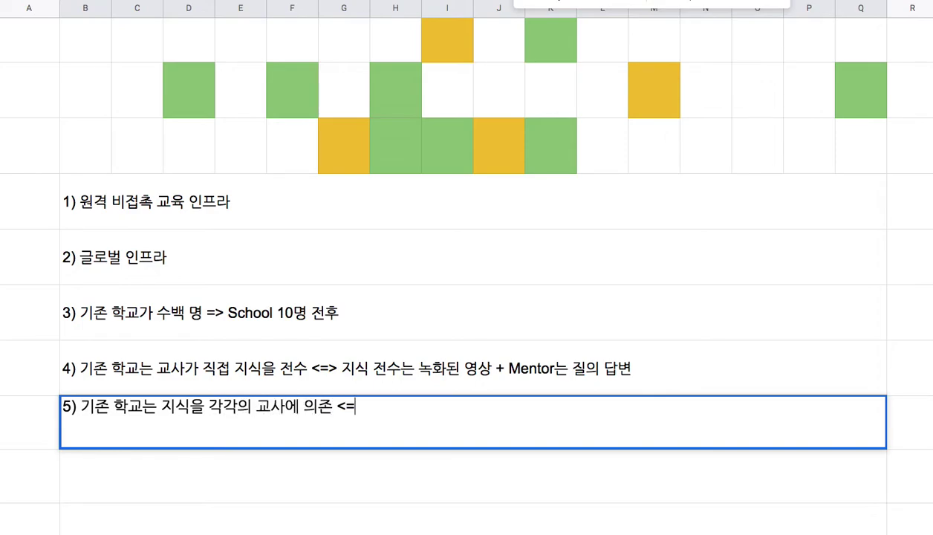
{"action": "type", "text": "> 지식은 공"}
{"action": "type", "text": "유"}
{"action": "type", "text": "ㅎ"}
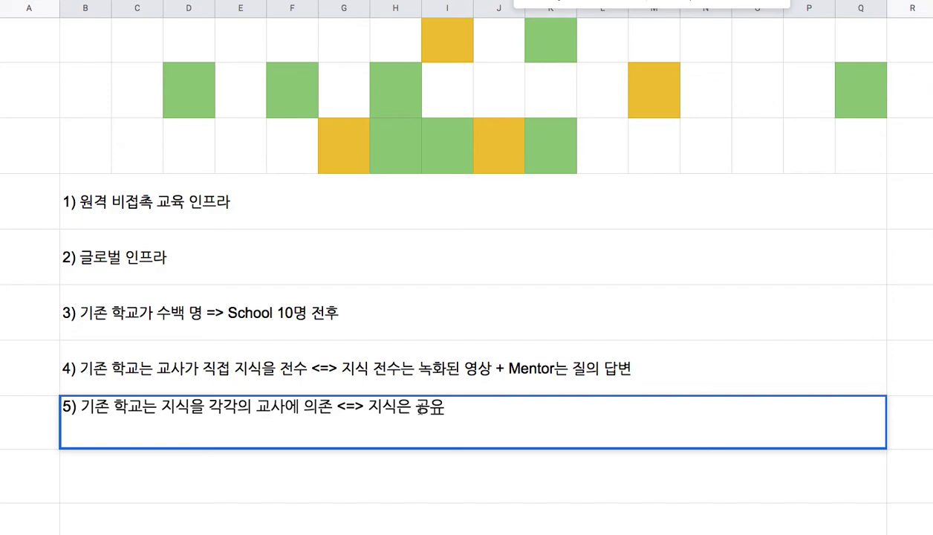
Reword the part of item 5 after "<=>" to "지식을 영상화하여, 세계 전역에서 필요하다면 자막을 삽입한 형식으로 공유"
{"action": "left_click_drag", "start_coordinate": [411, 406], "coordinate": [398, 406]}
{"action": "type", "text": "을 영상화하여, 셈"}
{"action": "type", "text": "계 전역에"}
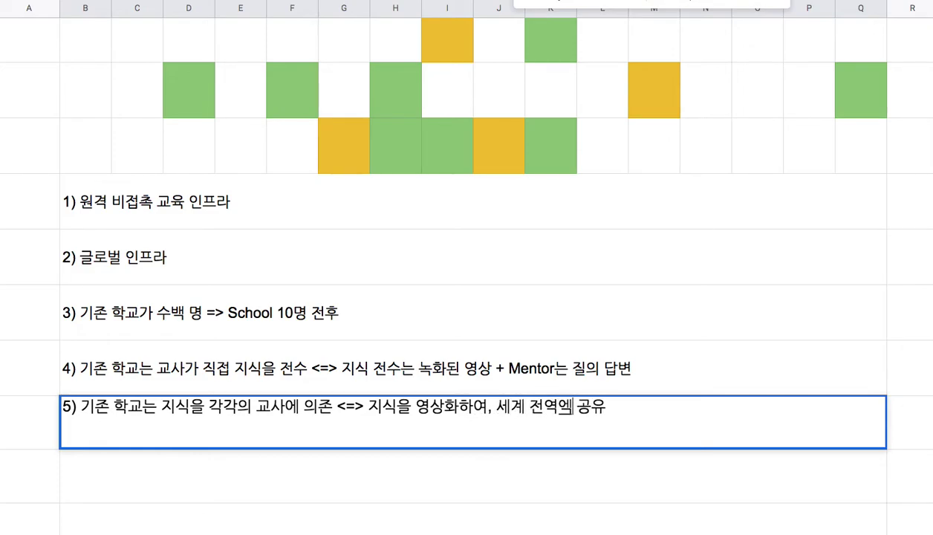
{"action": "type", "text": "서"}
{"action": "key", "text": "BackSpace"}
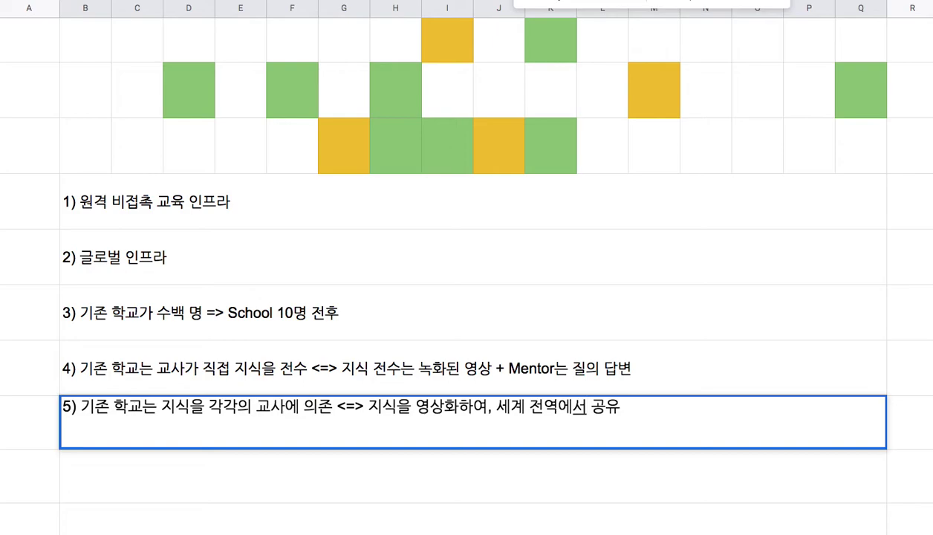
{"action": "type", "text": "ㄱ"}
{"action": "key", "text": "BackSpace"}
{"action": "type", "text": "필요하다며ㄴ 자막을 삽입한 형식으로"}
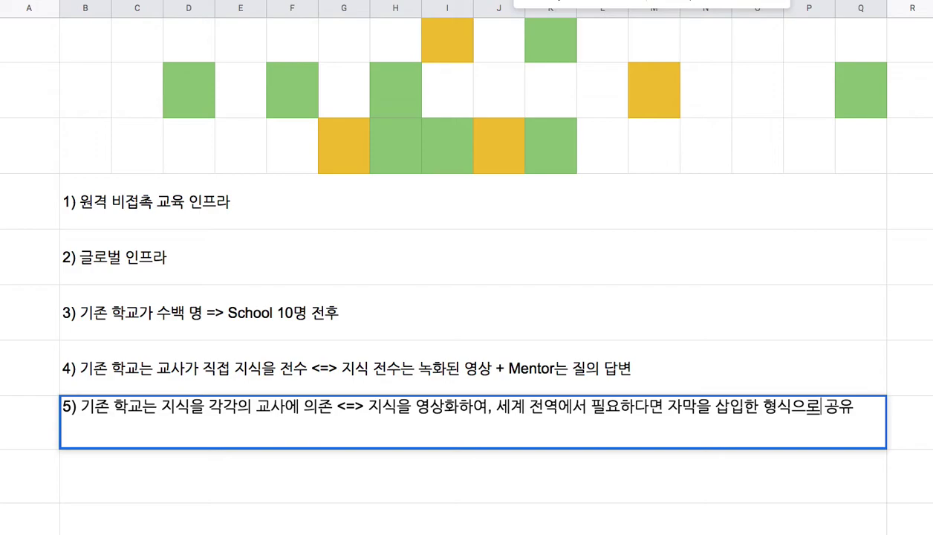
{"action": "left_click_drag", "start_coordinate": [367, 405], "coordinate": [869, 410]}
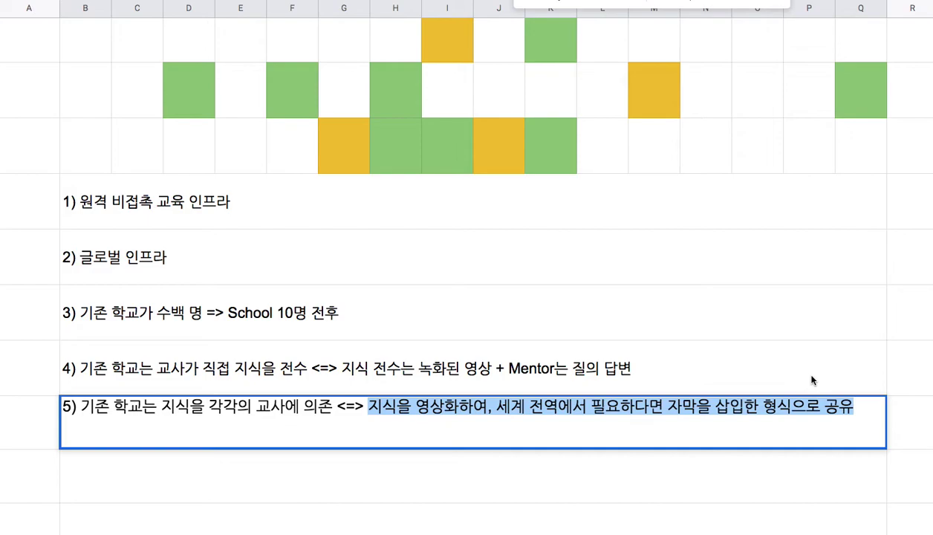
{"action": "left_click", "coordinate": [491, 367]}
Enter "6) 성적 관리, 진로 추천 => 자동화, 표준화" in the row under item 5 and finish editing the row
{"action": "left_click_drag", "start_coordinate": [335, 222], "coordinate": [452, 422]}
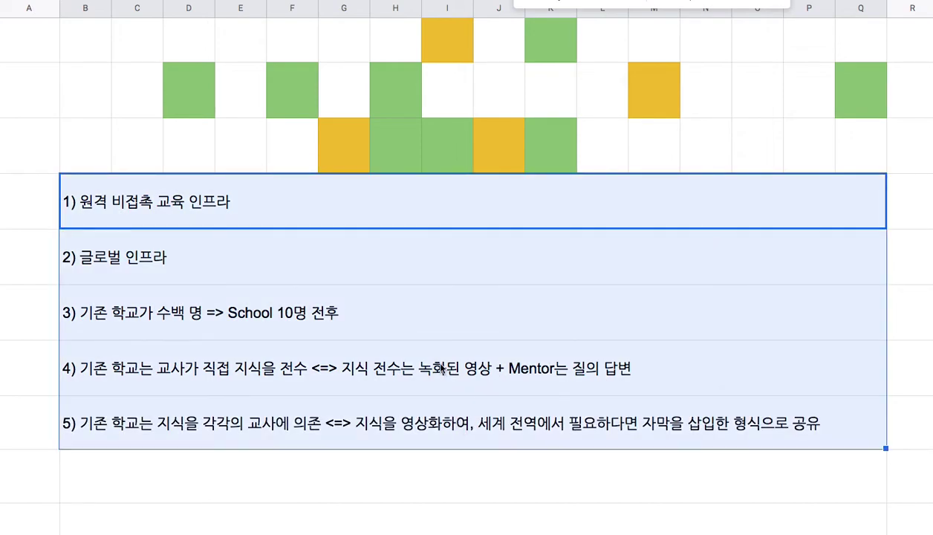
{"action": "left_click", "coordinate": [437, 460]}
{"action": "scroll", "coordinate": [438, 460], "scroll_direction": "down", "scroll_amount": 2}
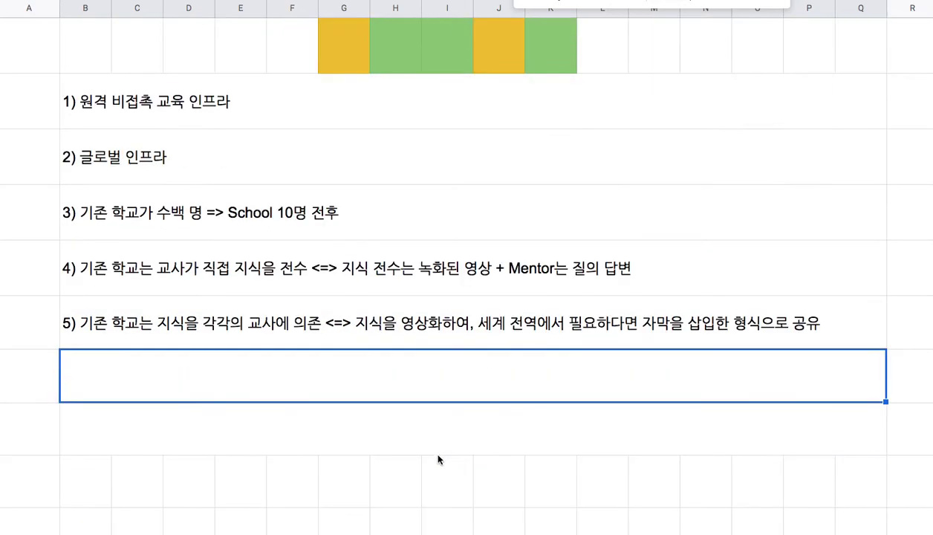
{"action": "type", "text": "6) 성"}
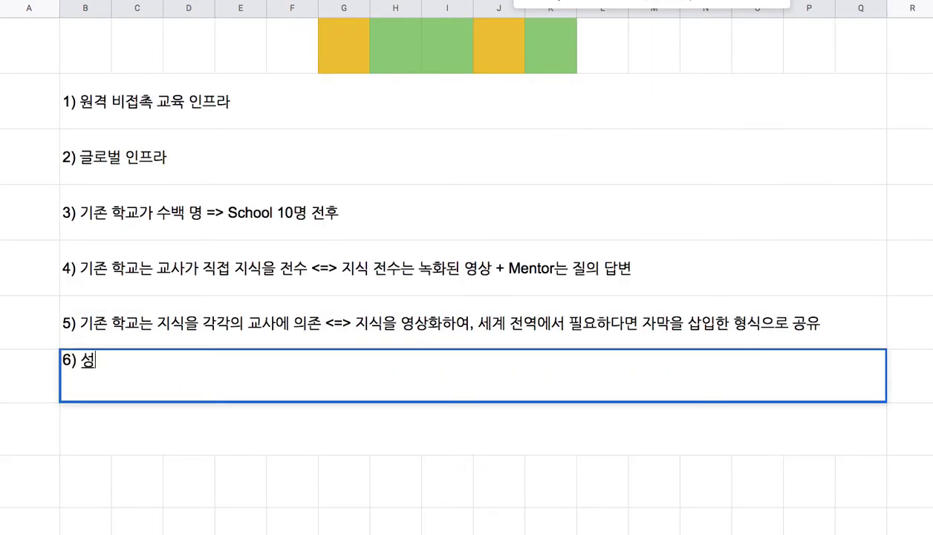
{"action": "type", "text": "적 관리, "}
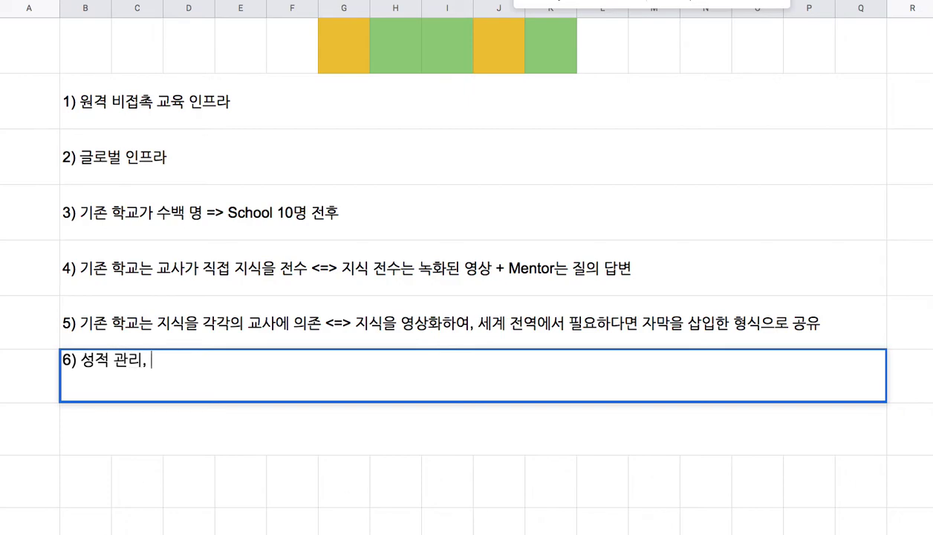
{"action": "type", "text": "진ㄹ로 추천 ="}
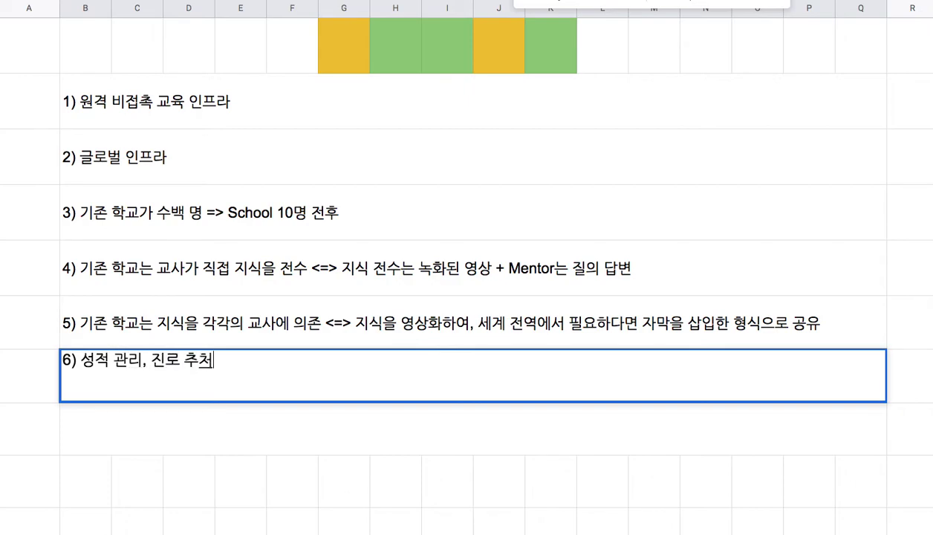
{"action": "type", "text": "> 자동"}
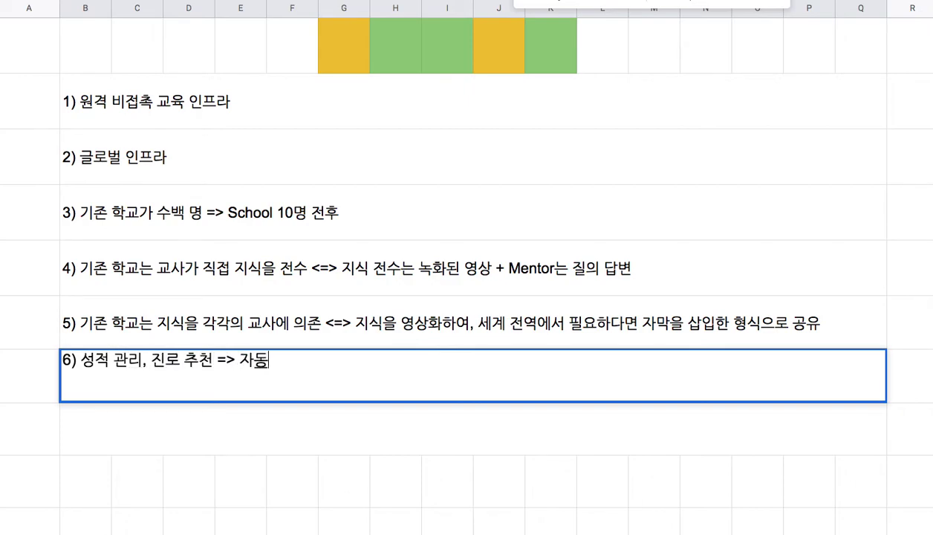
{"action": "type", "text": "화, 표준화"}
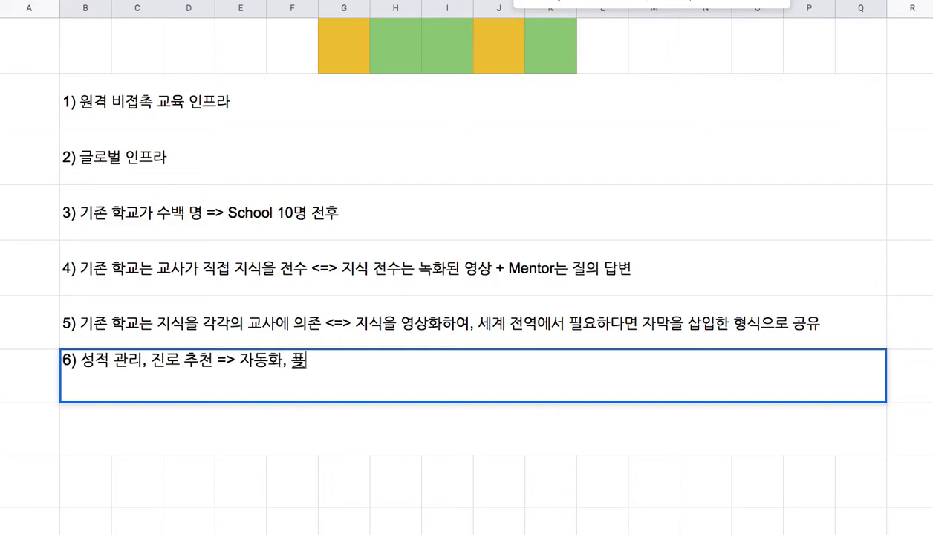
{"action": "left_click", "coordinate": [439, 321]}
{"action": "double_click", "coordinate": [386, 377]}
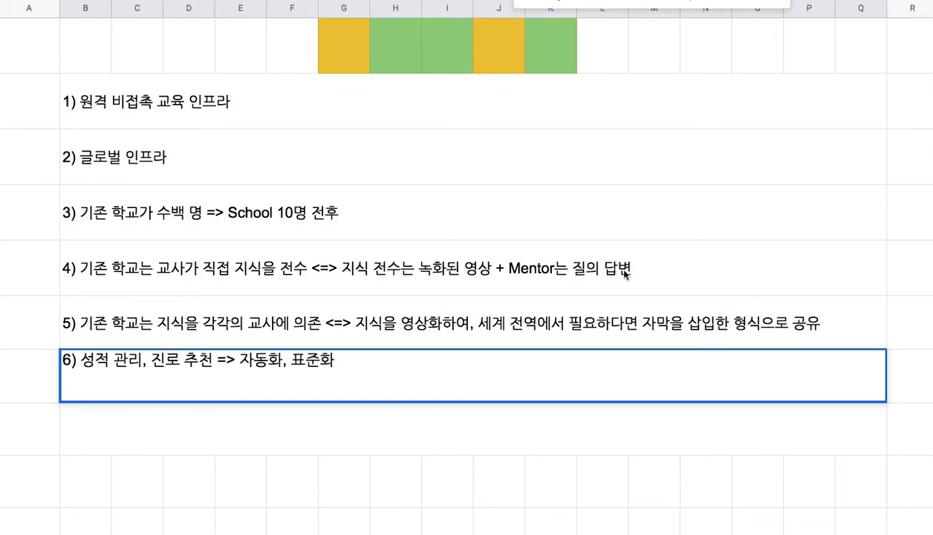
{"action": "scroll", "coordinate": [802, 185], "scroll_direction": "up", "scroll_amount": 1}
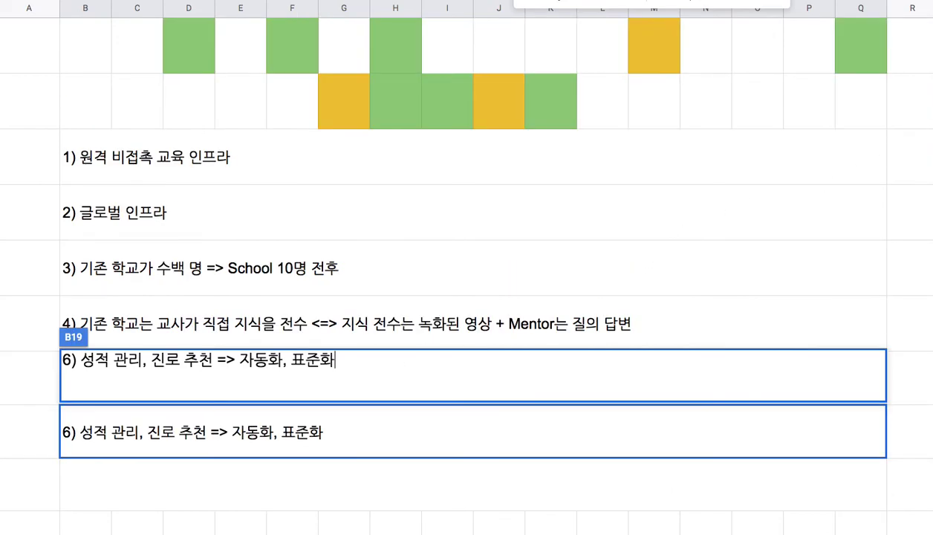
{"action": "scroll", "coordinate": [475, 222], "scroll_direction": "up", "scroll_amount": 1}
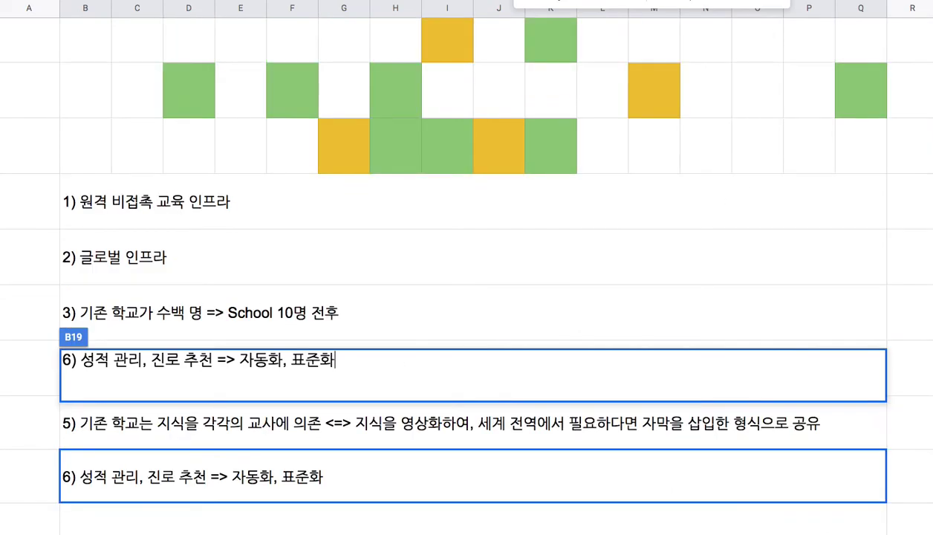
{"action": "scroll", "coordinate": [475, 186], "scroll_direction": "up", "scroll_amount": 3}
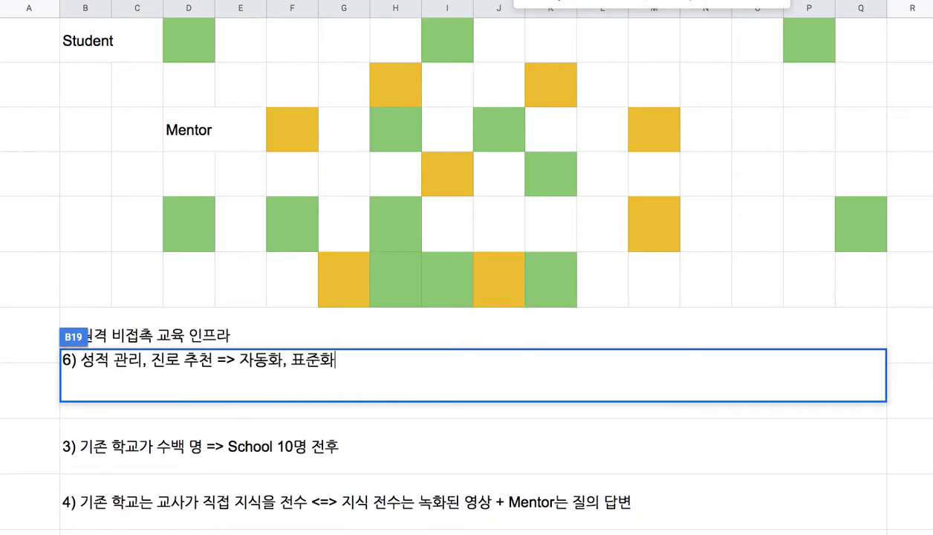
{"action": "scroll", "coordinate": [476, 186], "scroll_direction": "up", "scroll_amount": 1}
{"action": "left_click", "coordinate": [787, 153]}
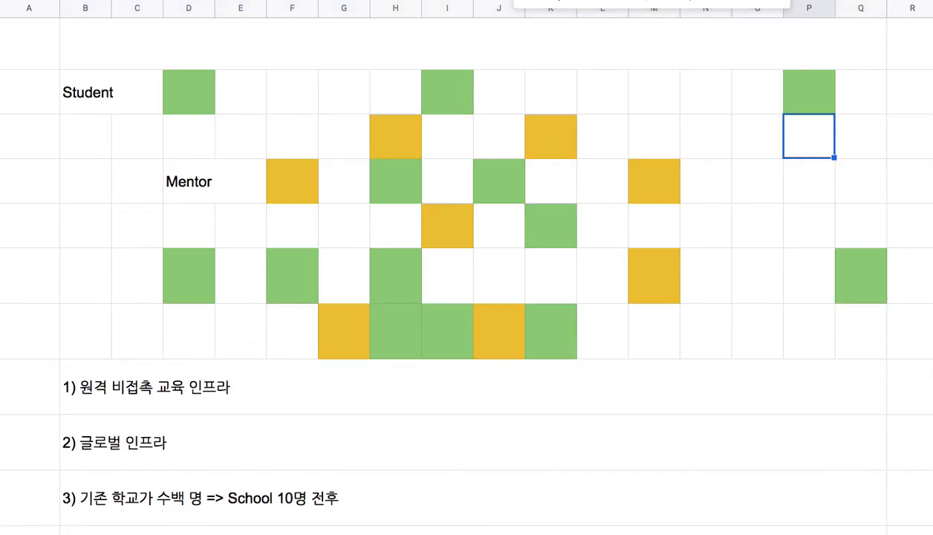
Review the Classroom definition in row 1 against the course map spreadsheet, closing its publishing dialog and looking through the infrastructure and subject courses
{"action": "scroll", "coordinate": [475, 268], "scroll_direction": "up", "scroll_amount": 7}
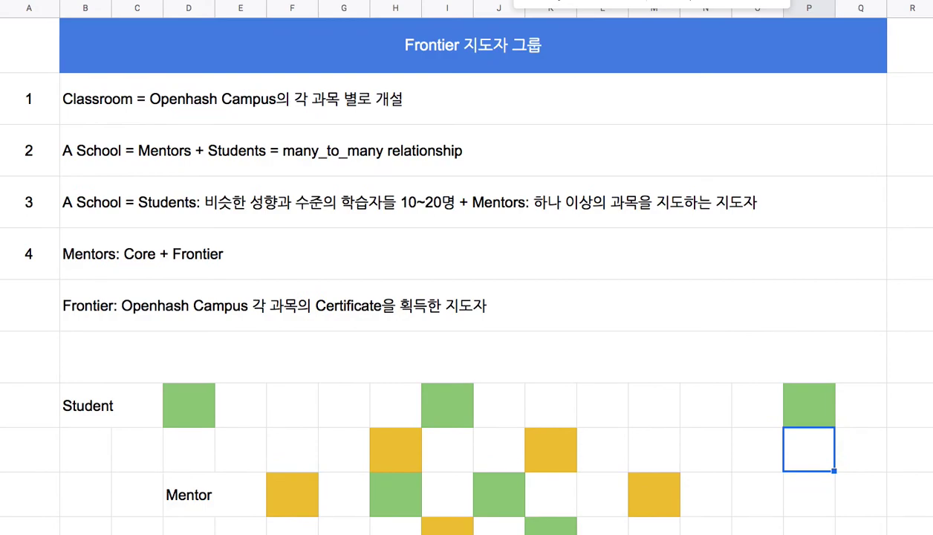
{"action": "double_click", "coordinate": [177, 112]}
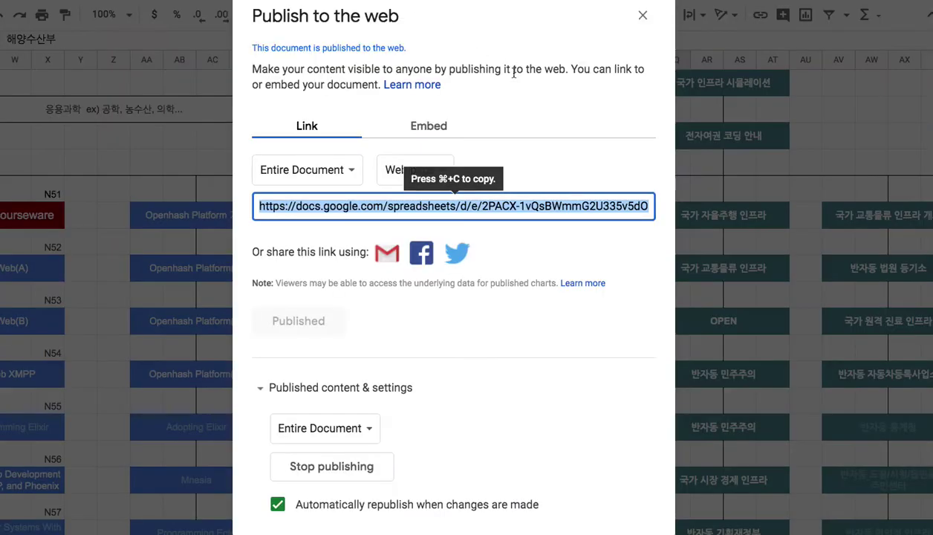
{"action": "left_click", "coordinate": [642, 15]}
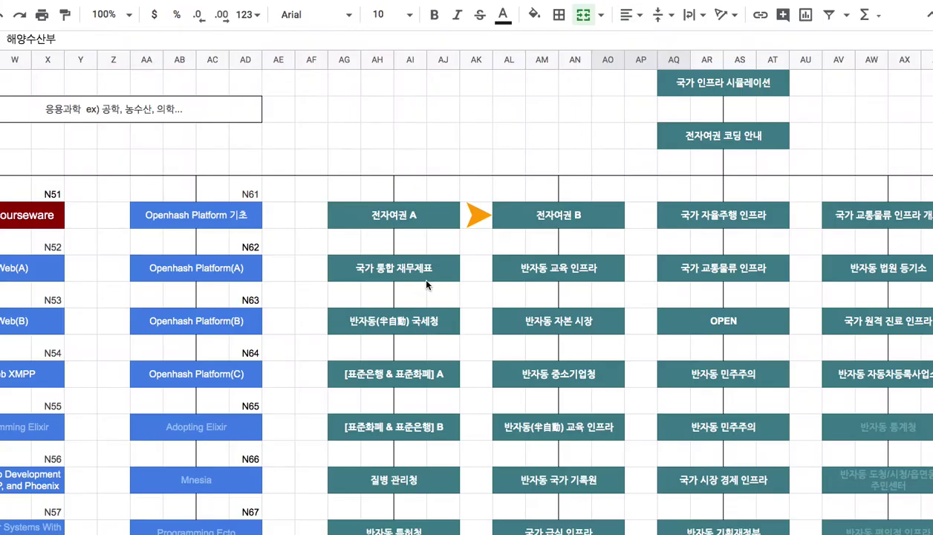
{"action": "left_click", "coordinate": [417, 276]}
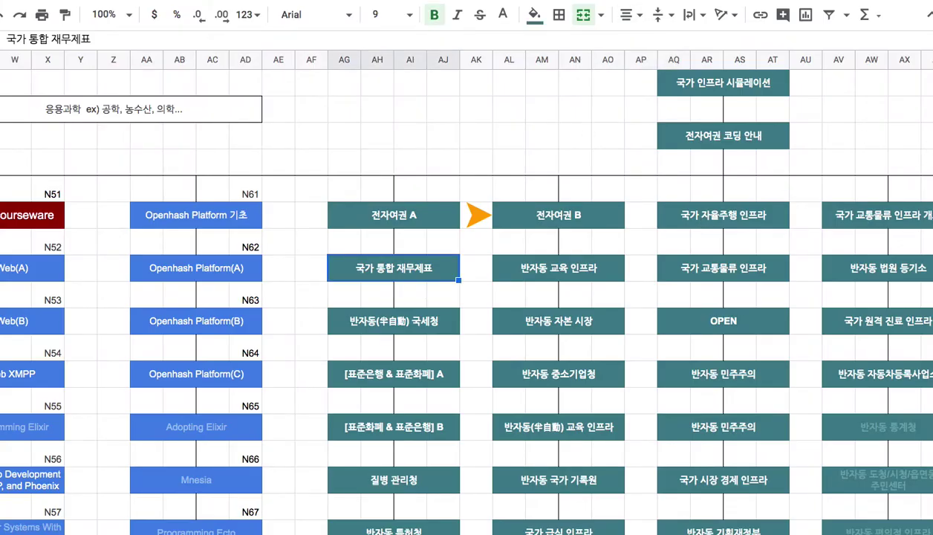
{"action": "scroll", "coordinate": [932, 298], "scroll_direction": "up", "scroll_amount": 6}
{"action": "scroll", "coordinate": [891, 320], "scroll_direction": "up", "scroll_amount": 10}
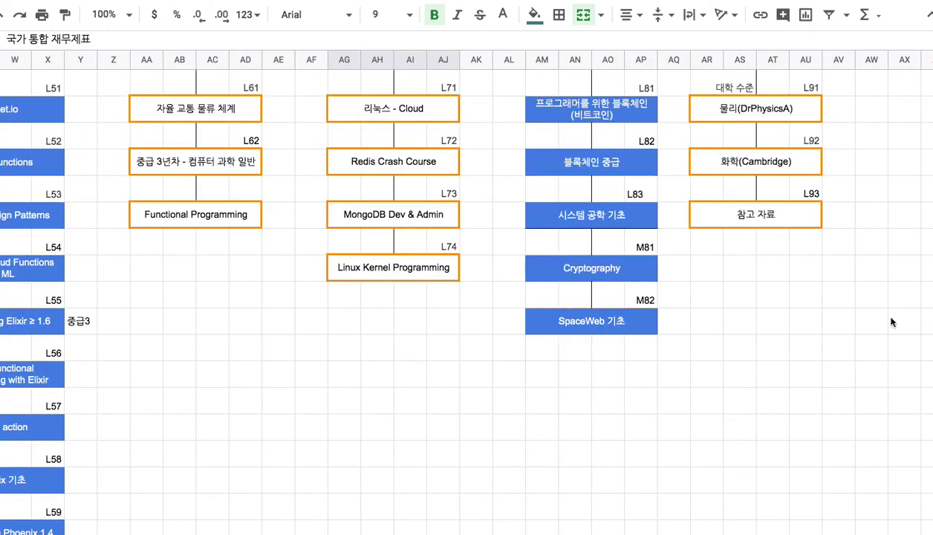
{"action": "scroll", "coordinate": [892, 320], "scroll_direction": "left", "scroll_amount": 10}
{"action": "left_click_drag", "start_coordinate": [416, 129], "coordinate": [605, 375]}
{"action": "left_click", "coordinate": [477, 199]}
{"action": "left_click_drag", "start_coordinate": [443, 191], "coordinate": [524, 223]}
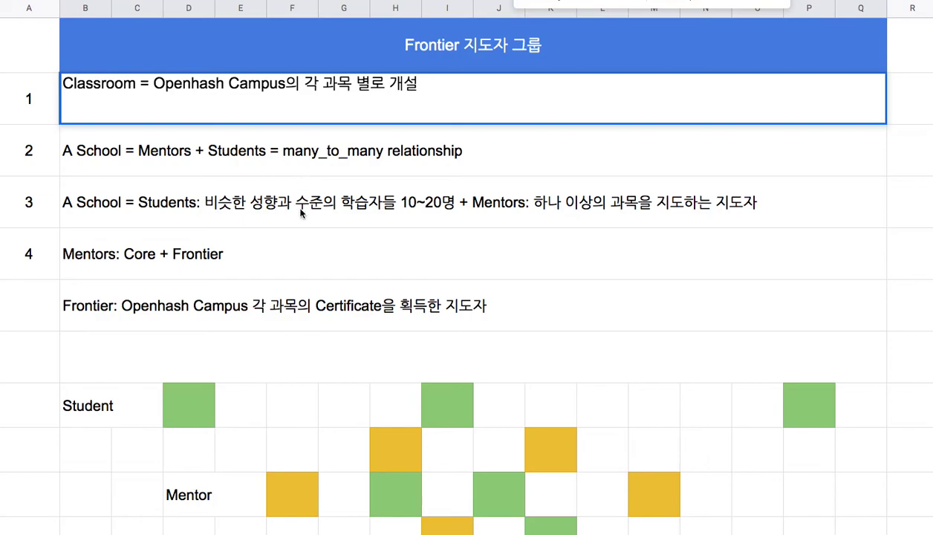
Examine the School and Mentors definitions in rows 3 and 4, the Student and Mentor grid, and the Frontier row's "Certificate을 획득한" wording
{"action": "left_click", "coordinate": [301, 212]}
{"action": "left_click_drag", "start_coordinate": [122, 186], "coordinate": [61, 184]}
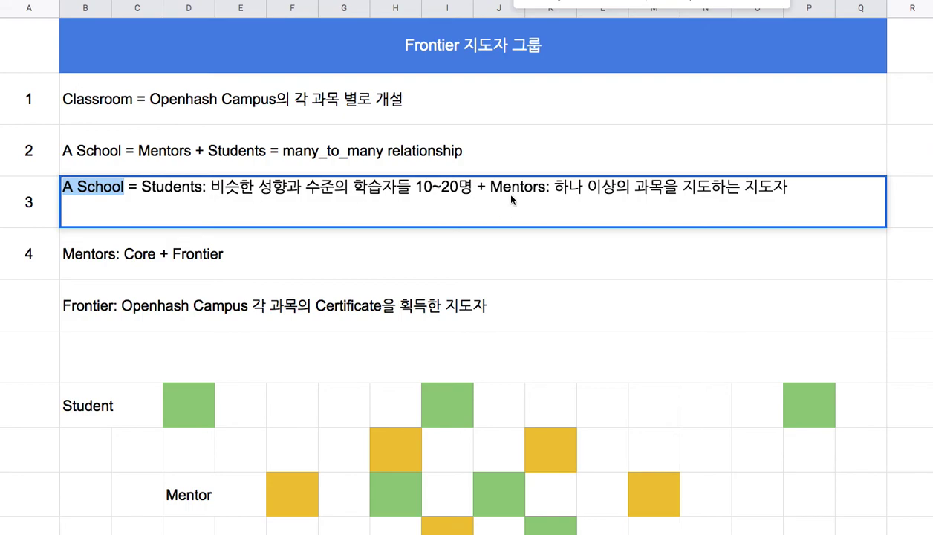
{"action": "double_click", "coordinate": [512, 190]}
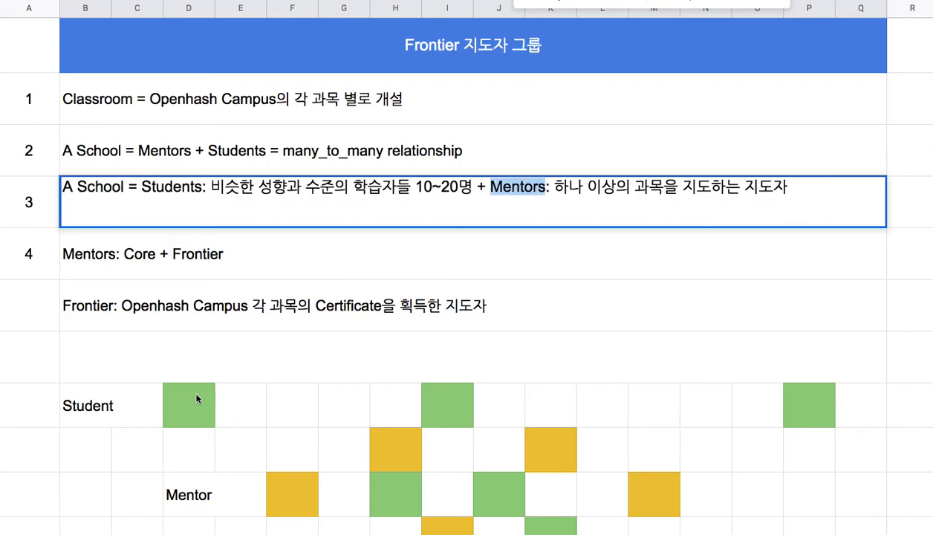
{"action": "left_click_drag", "start_coordinate": [196, 399], "coordinate": [709, 513]}
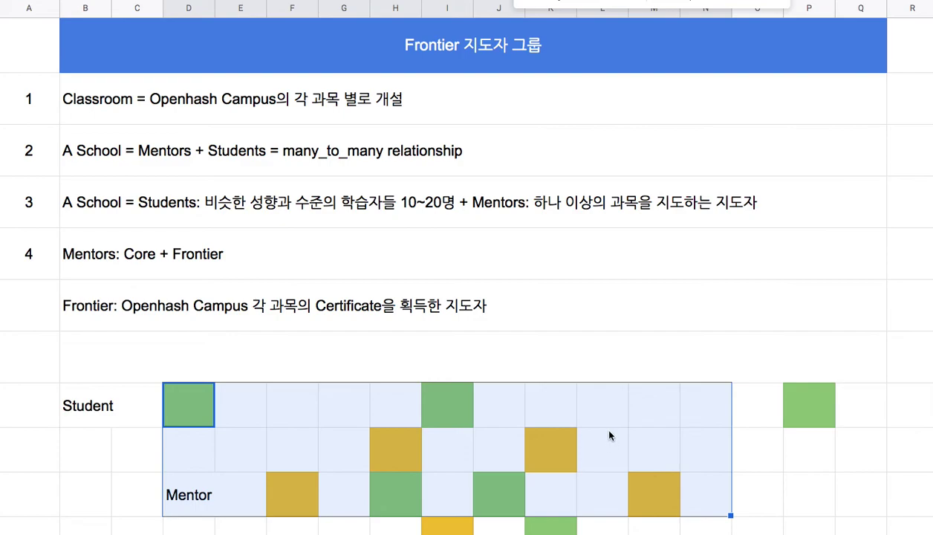
{"action": "left_click", "coordinate": [438, 207]}
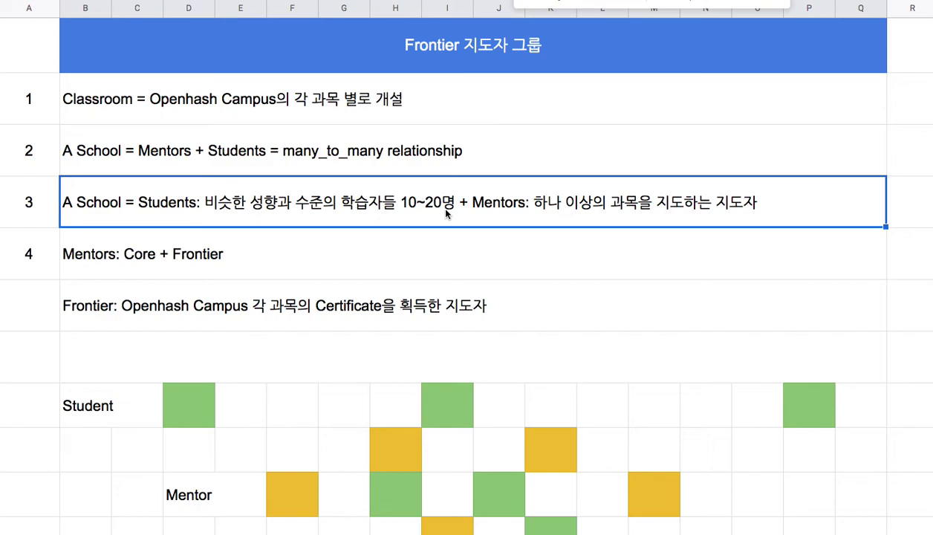
{"action": "double_click", "coordinate": [142, 257]}
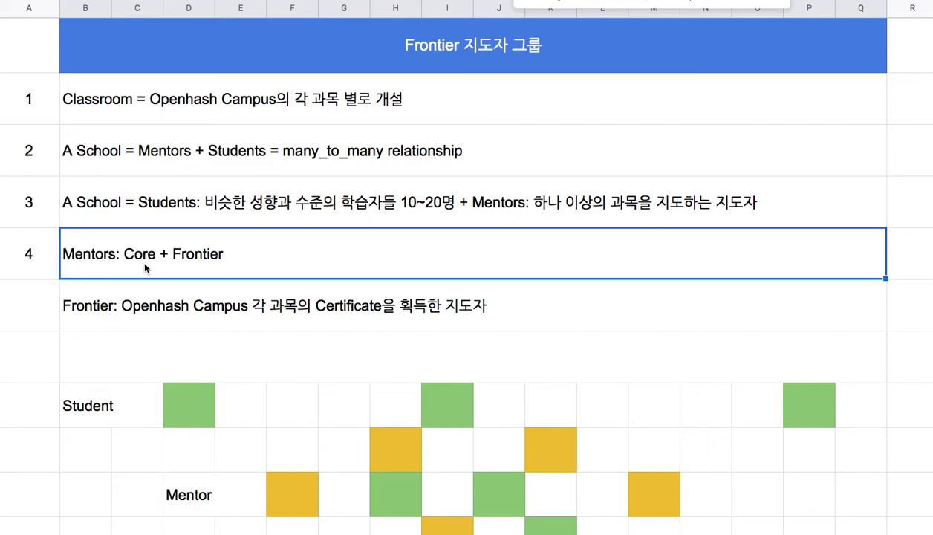
{"action": "left_click_drag", "start_coordinate": [176, 239], "coordinate": [245, 237]}
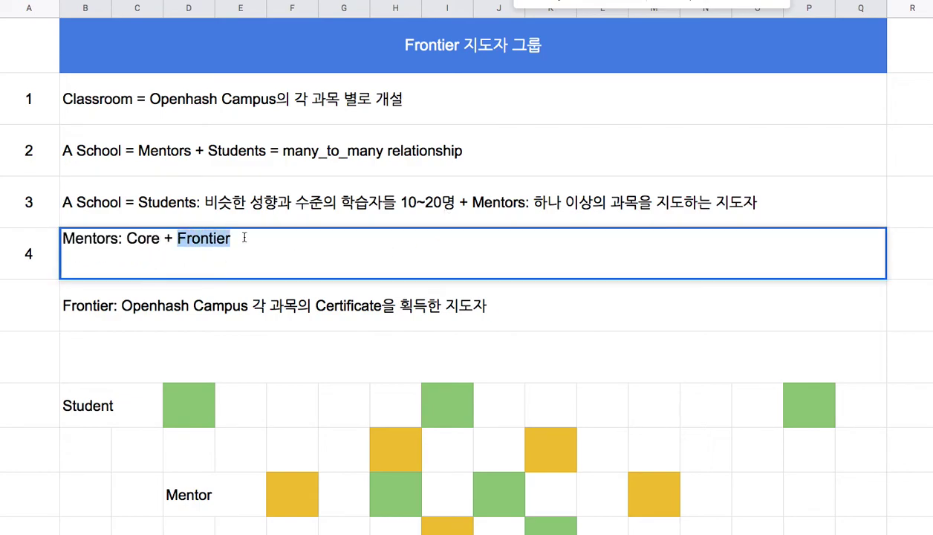
{"action": "left_click", "coordinate": [447, 55]}
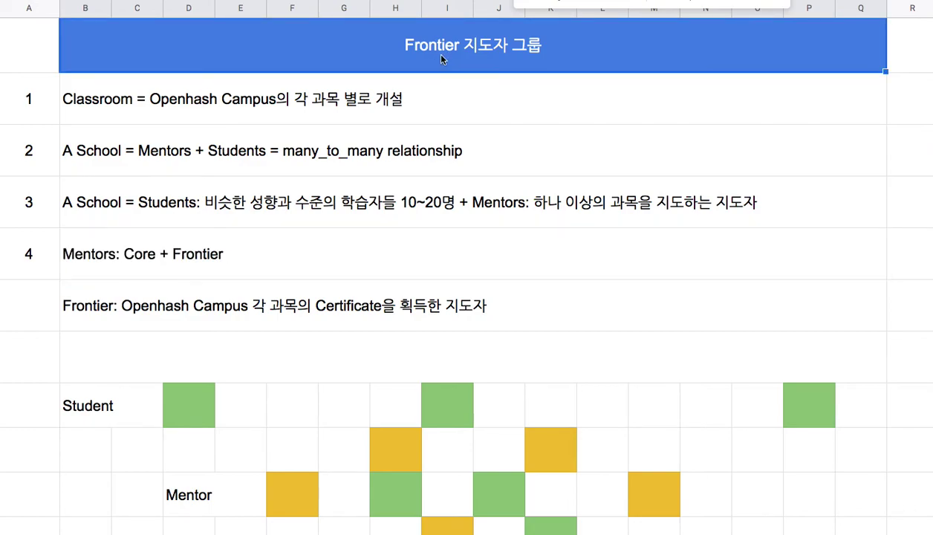
{"action": "left_click", "coordinate": [167, 321]}
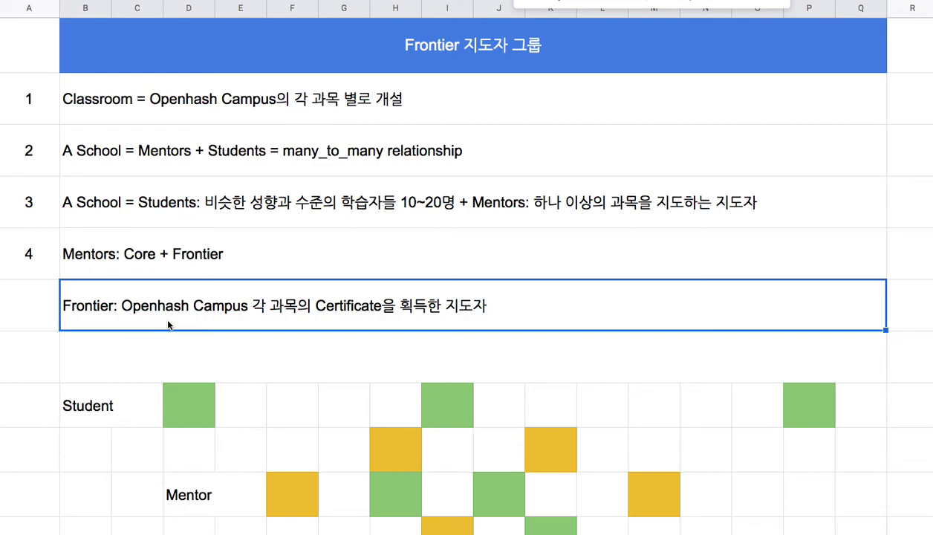
{"action": "double_click", "coordinate": [362, 309]}
{"action": "left_click_drag", "start_coordinate": [321, 290], "coordinate": [462, 290]}
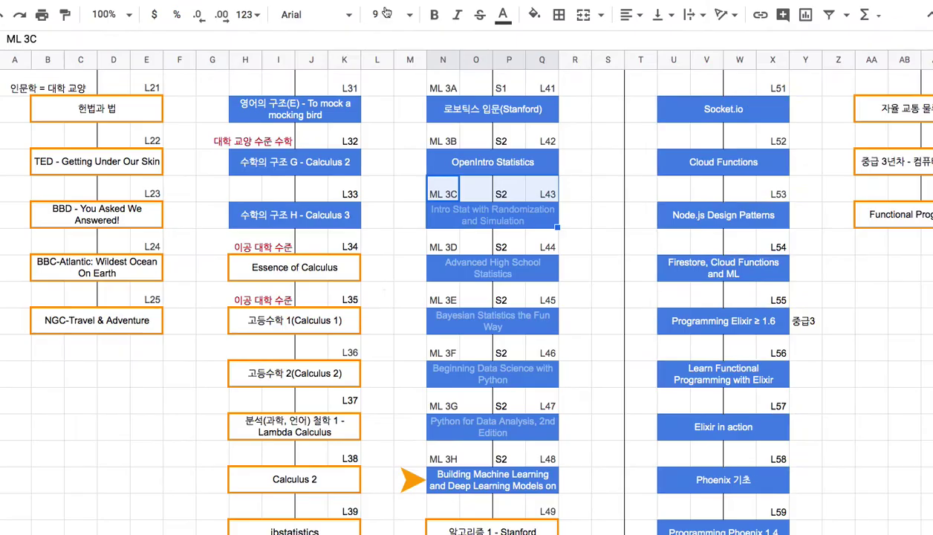
Examine ML 3C, L32 (Calculus 2) and L33 (Calculus 3) in the course map and return to row 2 of the Frontier mentor group sheet
{"action": "left_click", "coordinate": [435, 200]}
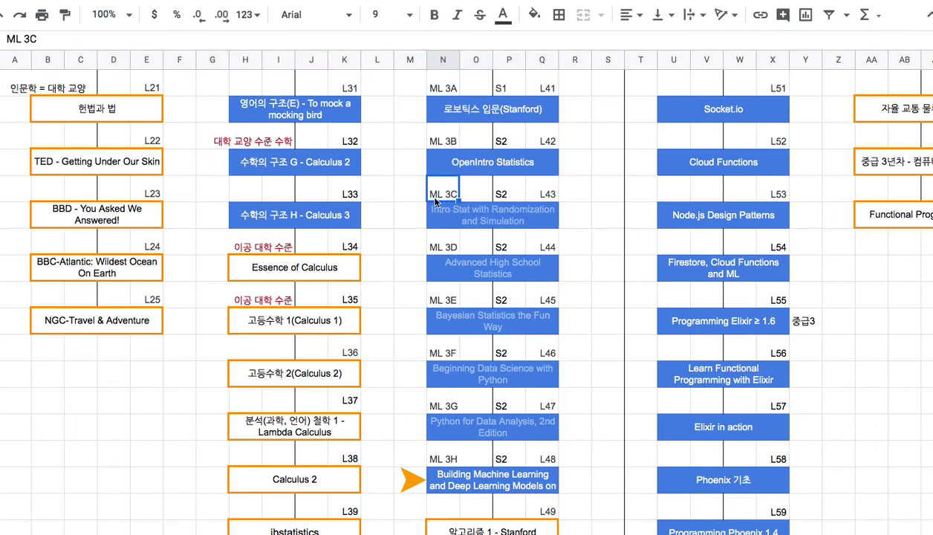
{"action": "left_click", "coordinate": [302, 165]}
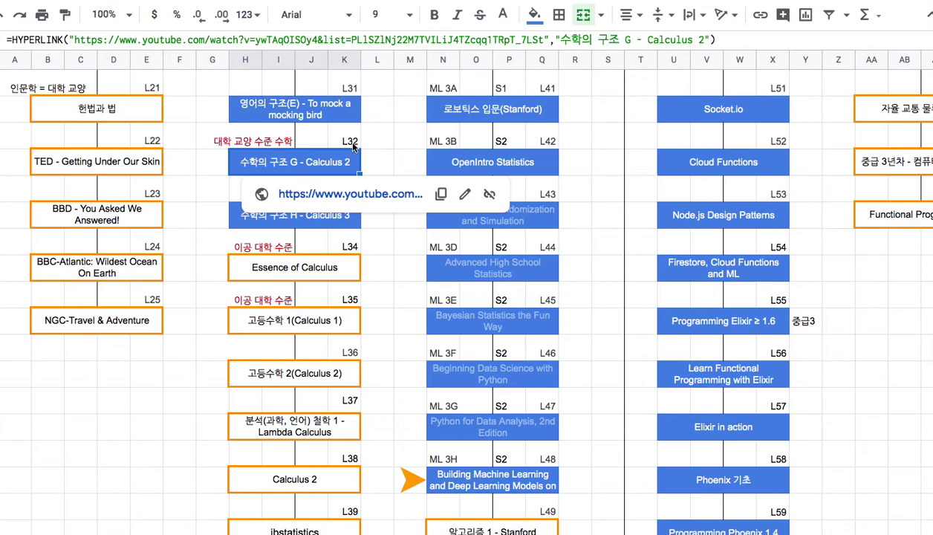
{"action": "left_click", "coordinate": [345, 140]}
{"action": "left_click", "coordinate": [333, 218]}
{"action": "left_click", "coordinate": [345, 190]}
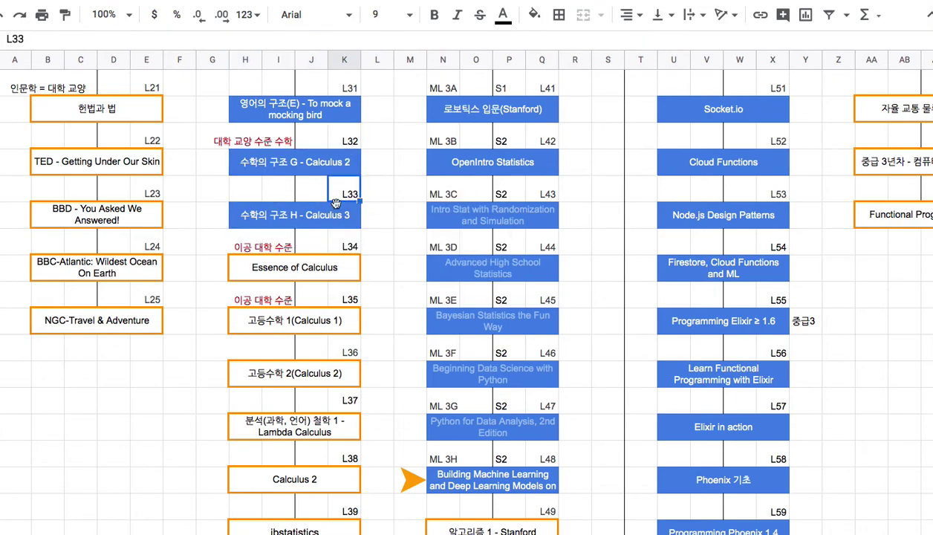
{"action": "mouse_move", "coordinate": [266, 213]}
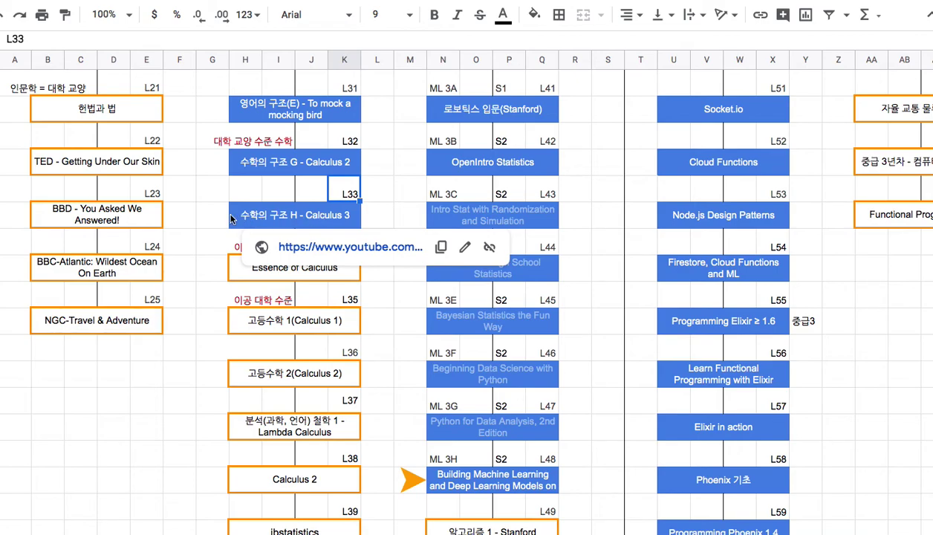
{"action": "left_click", "coordinate": [208, 216]}
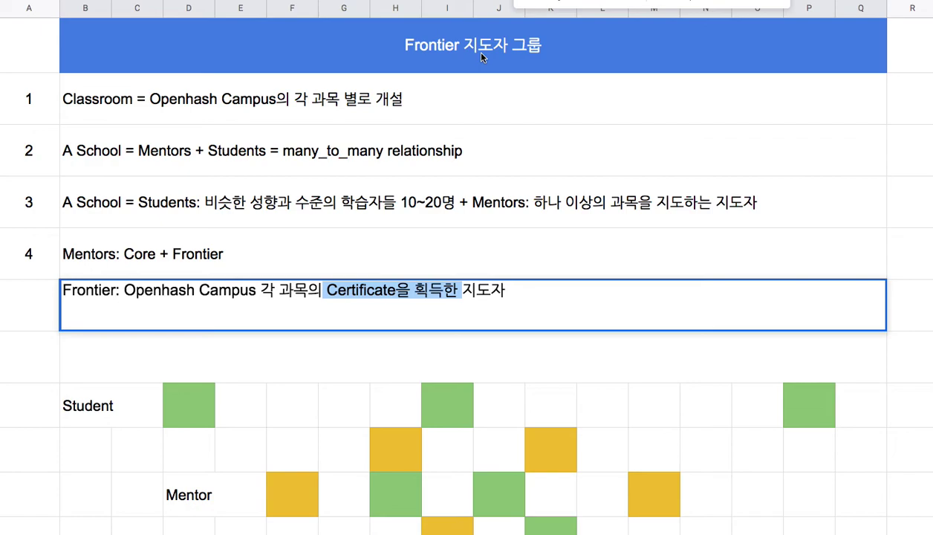
{"action": "left_click", "coordinate": [500, 126]}
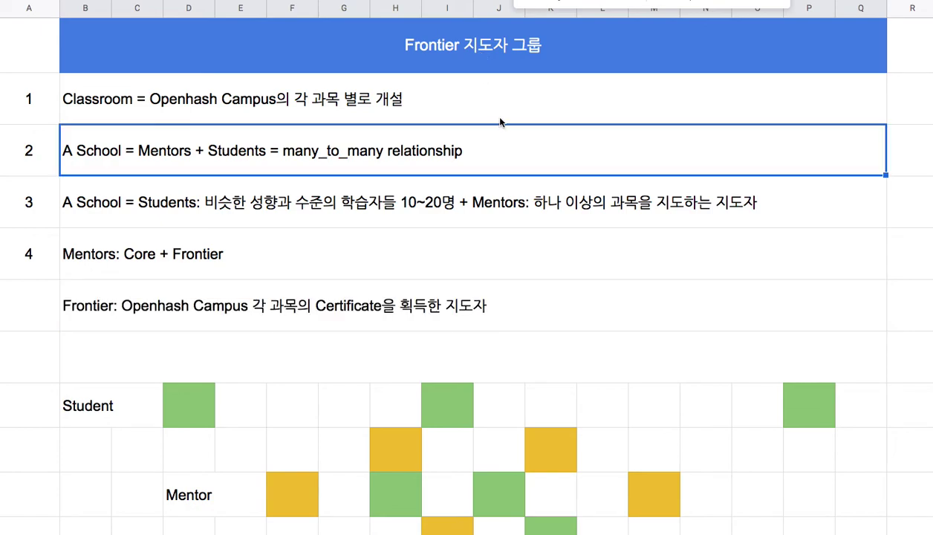